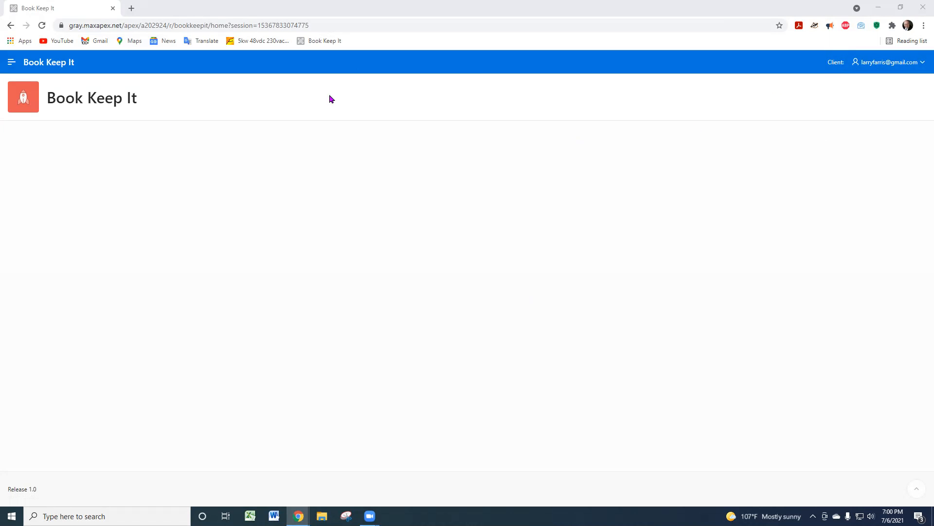
Choose the Test client to work on and open its statement tax codes.
left_click(10, 66)
left_click(25, 176)
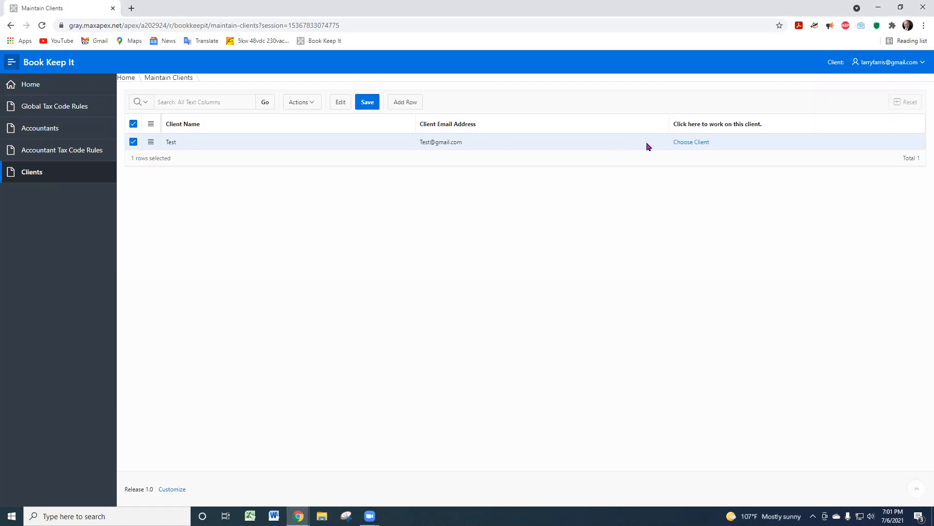
left_click(690, 142)
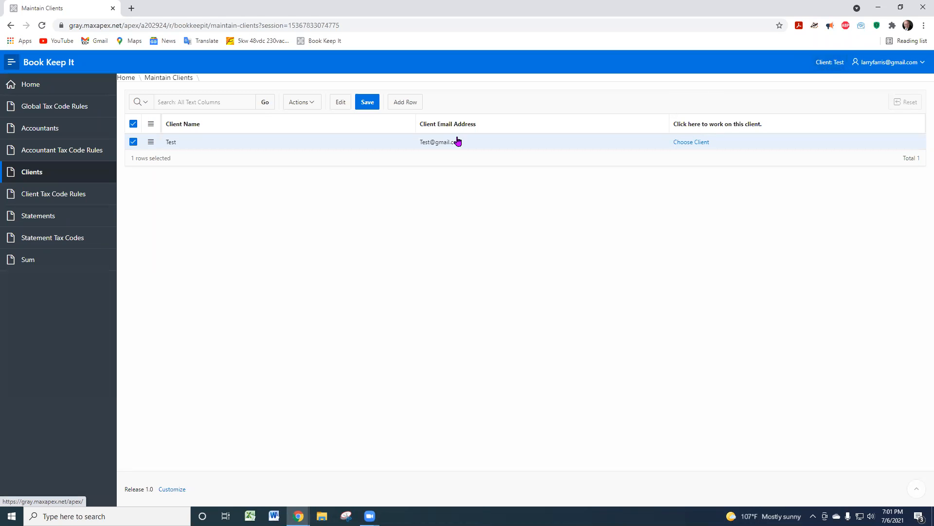
left_click(47, 246)
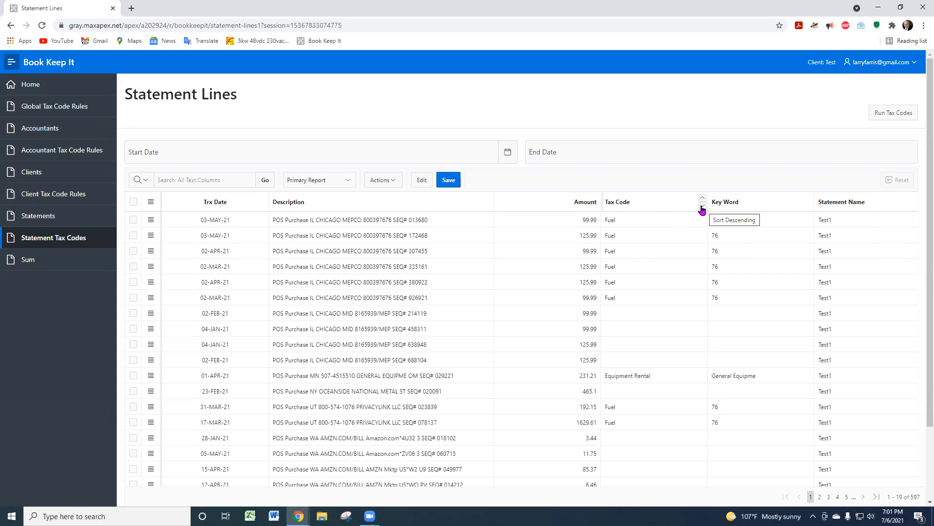
Sort the statement lines by tax code in descending order and page through to where the coded lines begin.
left_click(702, 208)
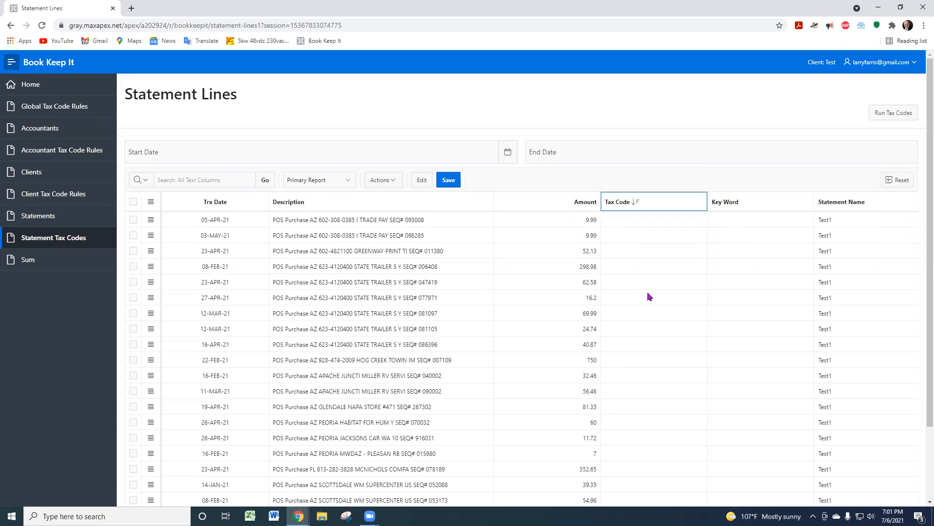
scroll(647, 296, "down", 2)
scroll(658, 348, "up", 2)
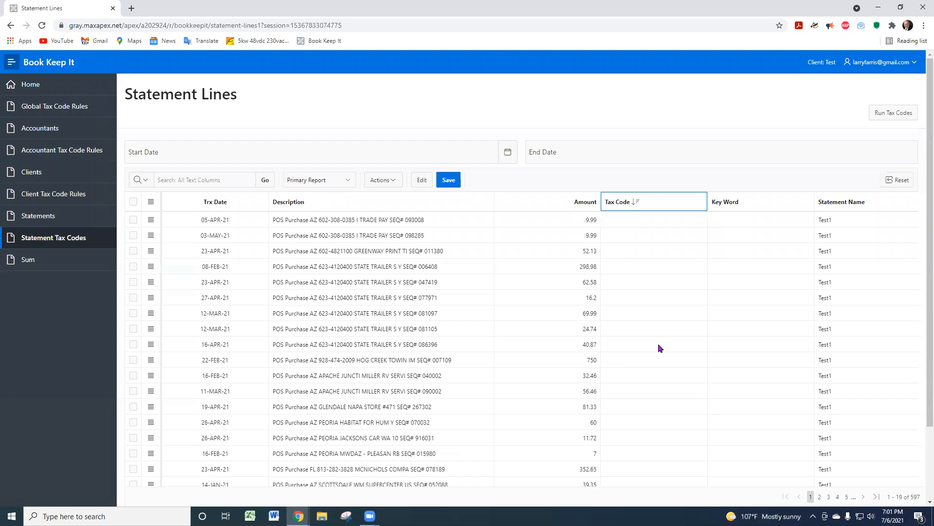
scroll(658, 343, "down", 2)
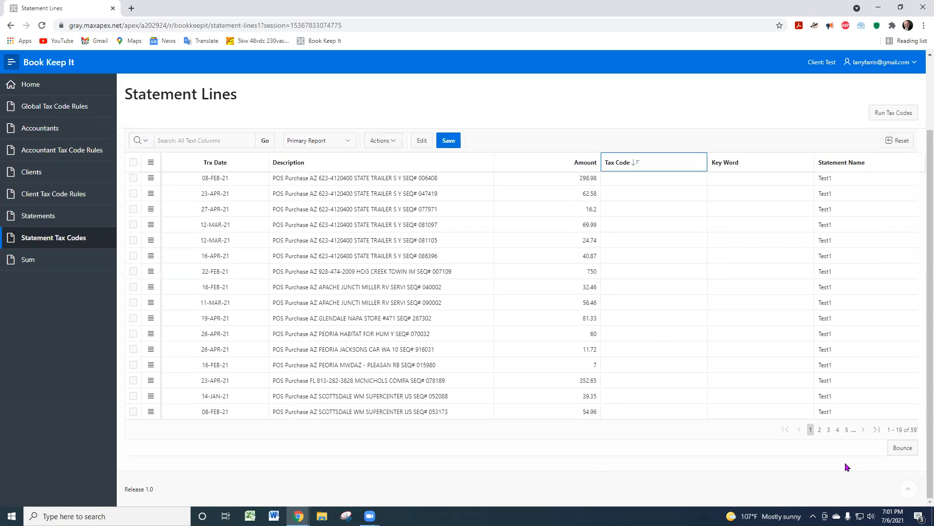
left_click(847, 430)
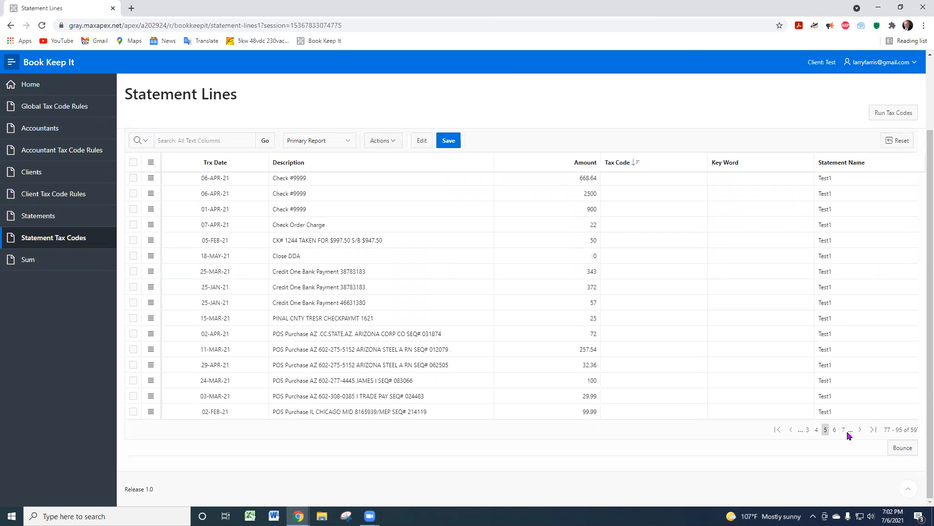
left_click(843, 430)
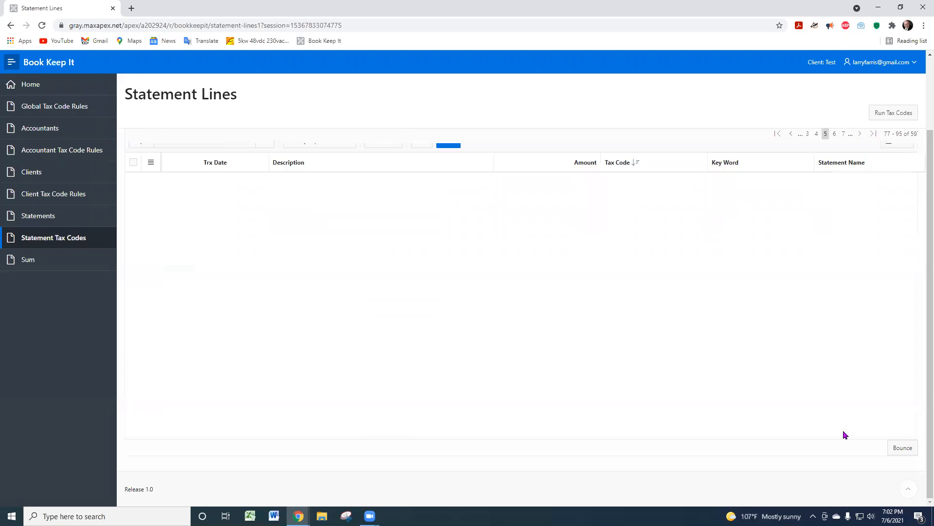
left_click(837, 430)
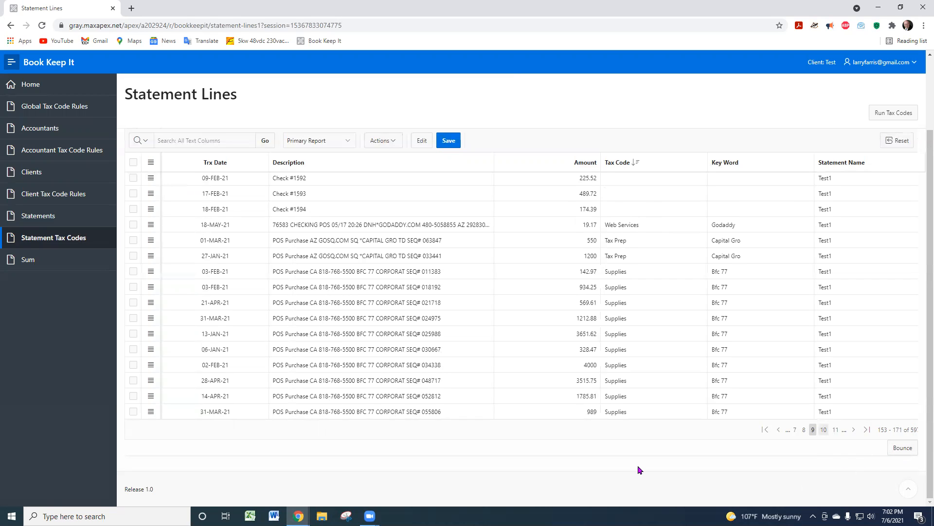
Switch to a blank Excel workbook and enter 156 in cell G6 and 596 in cell G7.
left_click(250, 516)
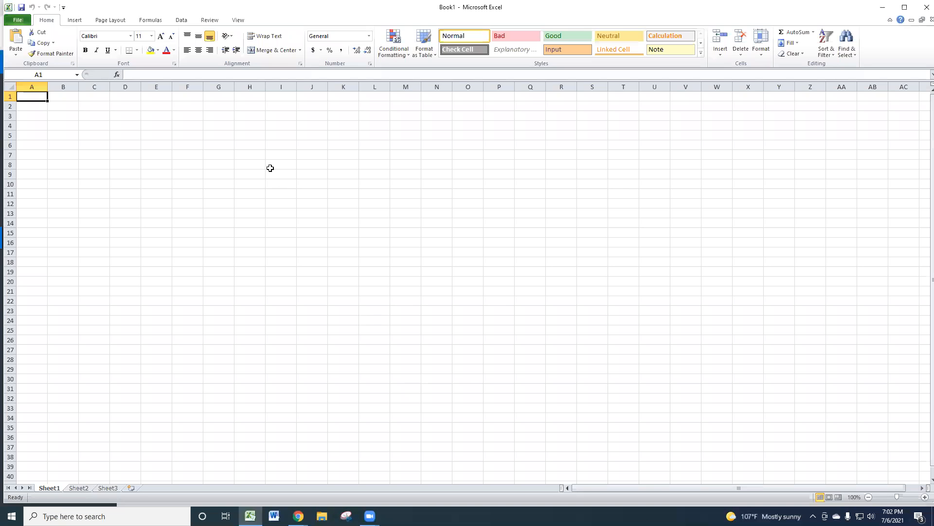
left_click_drag(265, 144, 287, 145)
key("Left")
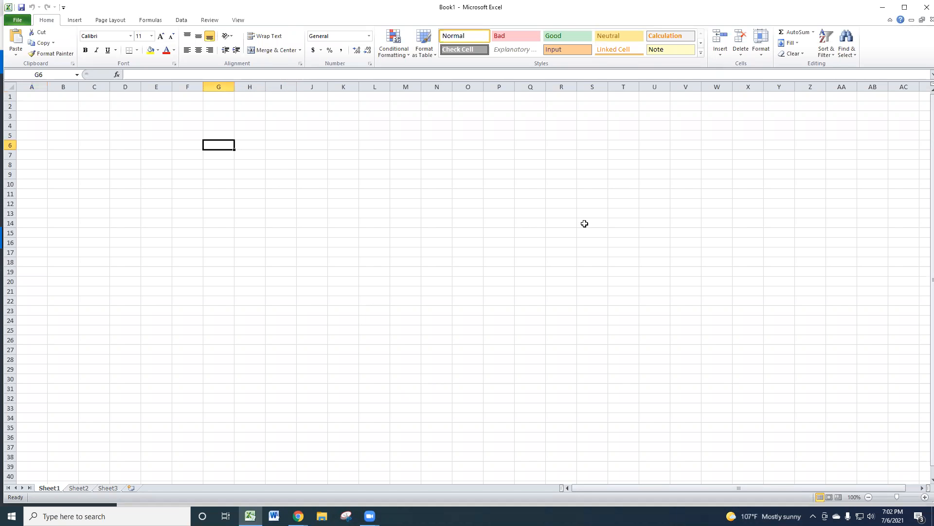
type("156")
key("Return")
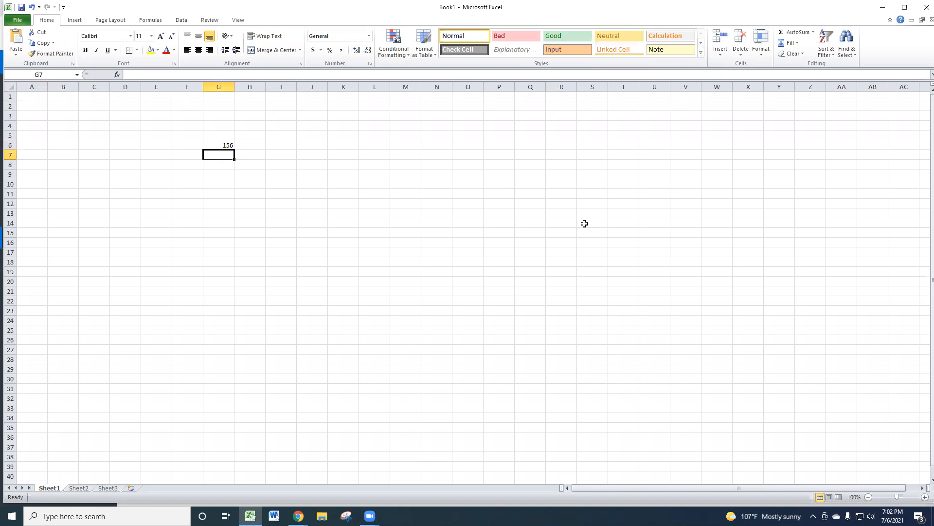
type("596")
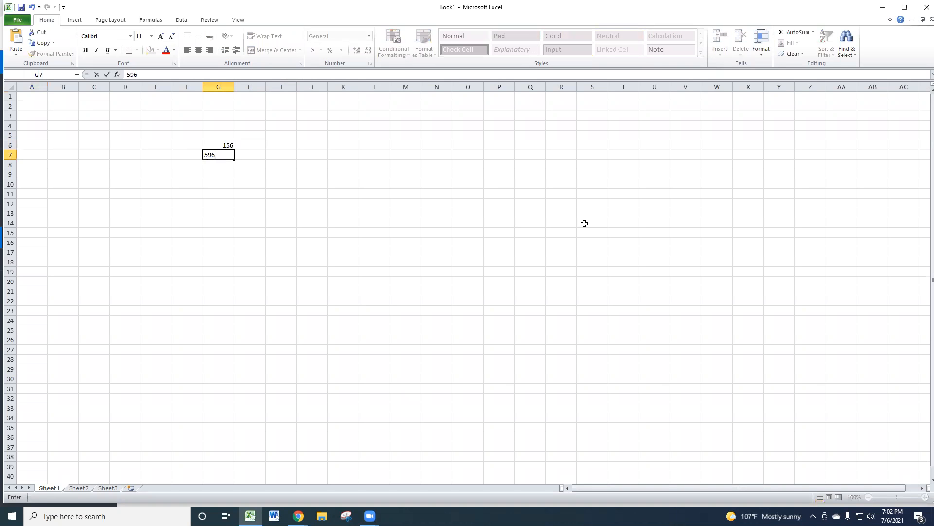
key("Return")
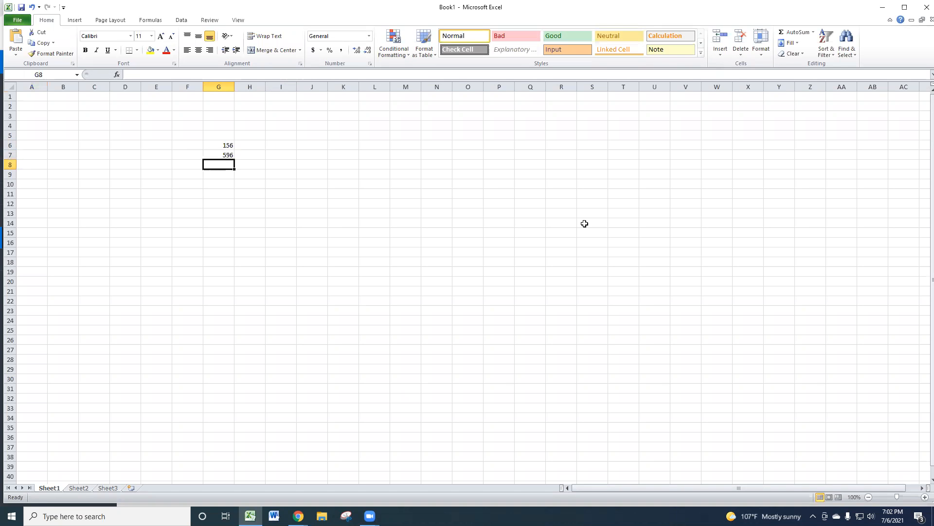
Divide G6 by G7 in cell I7, and close the workbook without saving.
left_click(282, 155)
type("+")
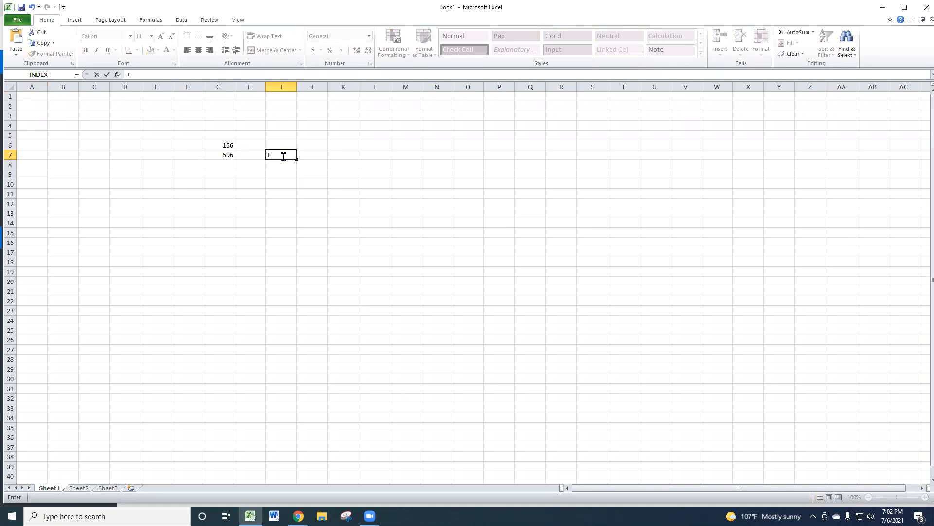
left_click(228, 146)
type("/")
left_click(218, 155)
key("Return")
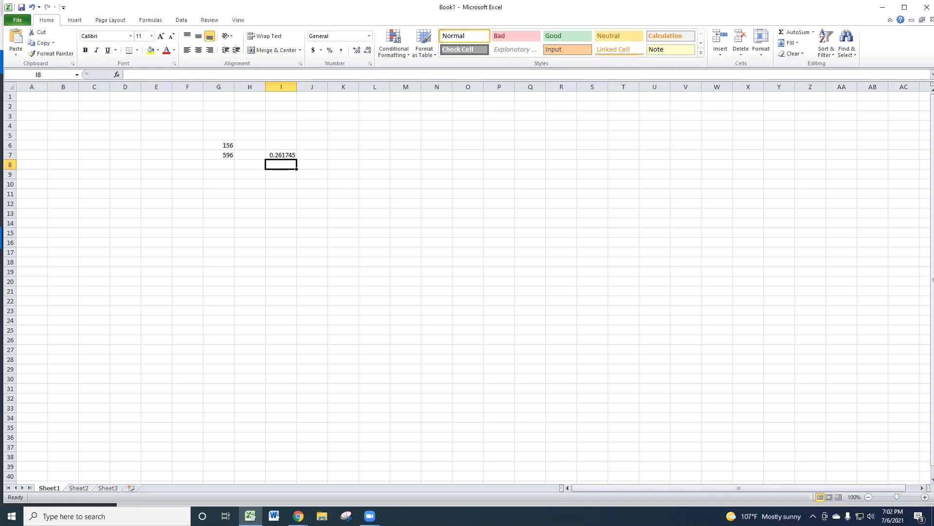
left_click(927, 7)
left_click(463, 269)
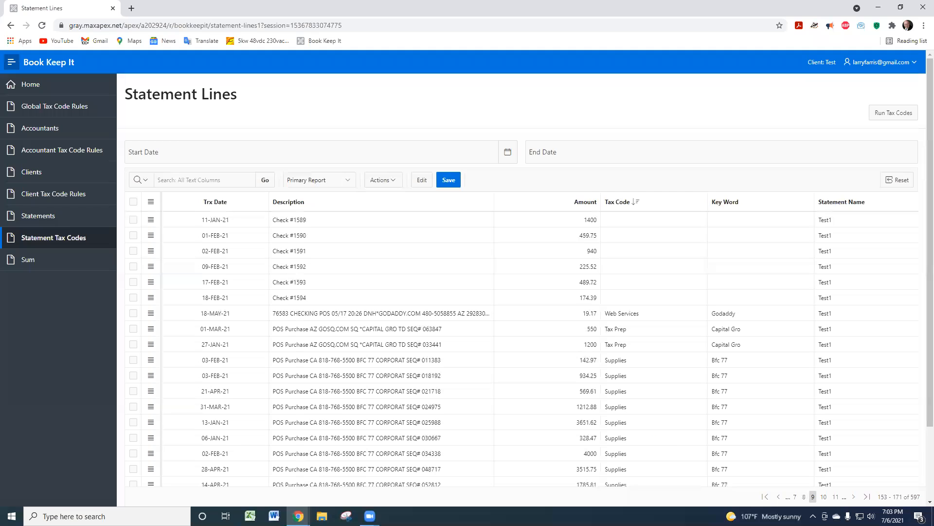
On the first page of statement lines, set the tax code of the 08-FEB-21 State Trailer purchase to Supplies.
left_click(765, 496)
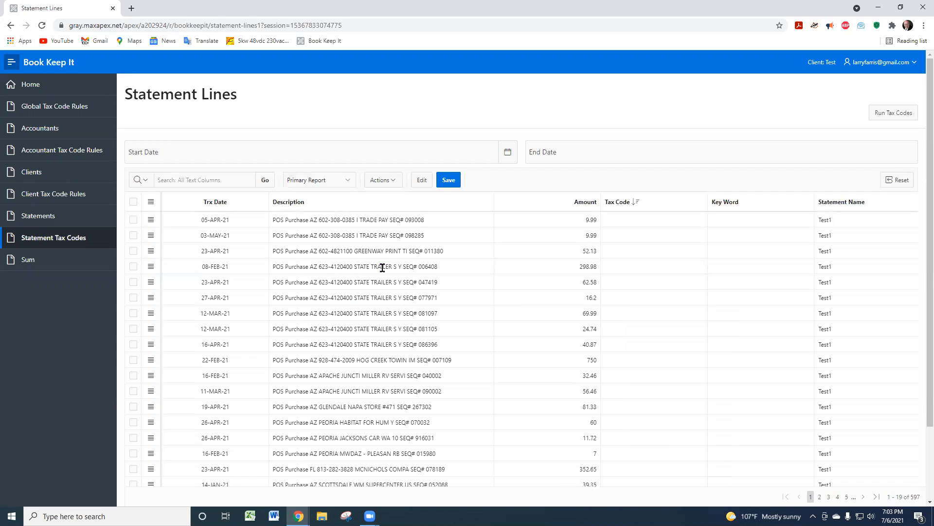
left_click(621, 267)
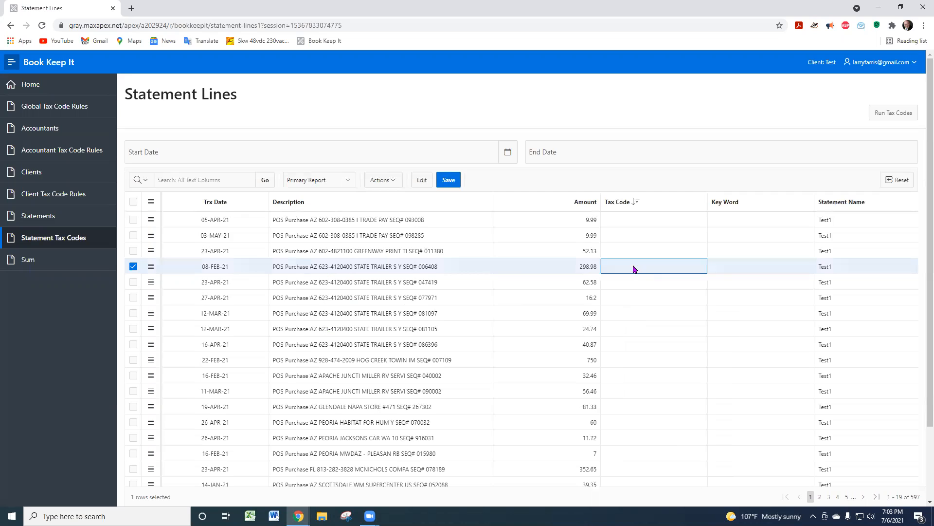
left_click(621, 263)
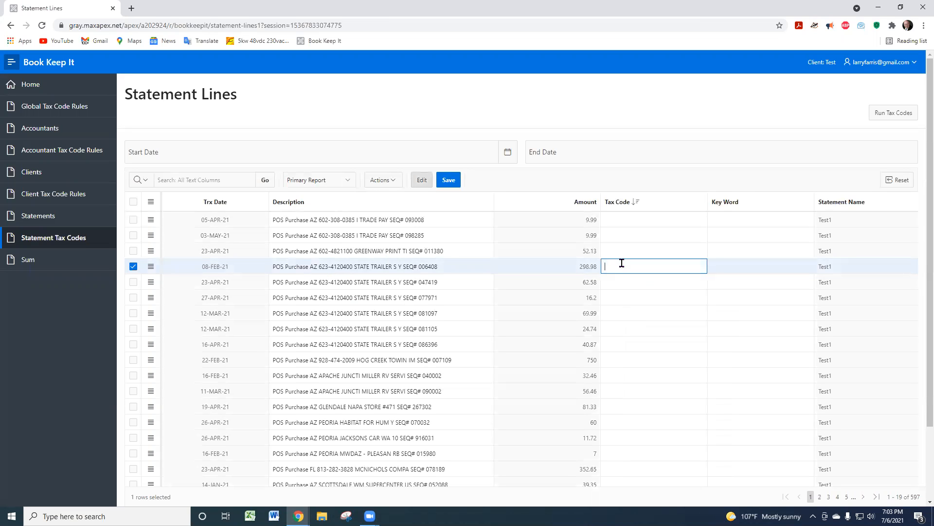
type("Supplies")
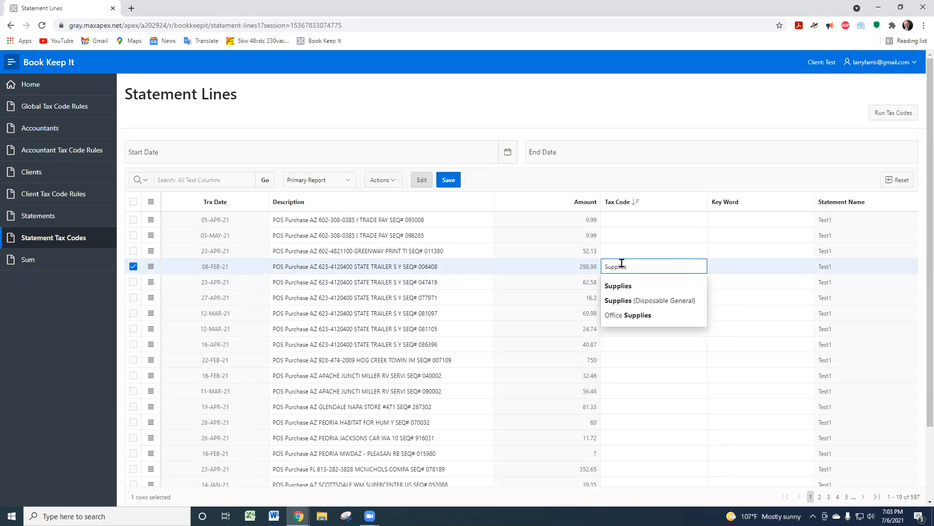
left_click(623, 287)
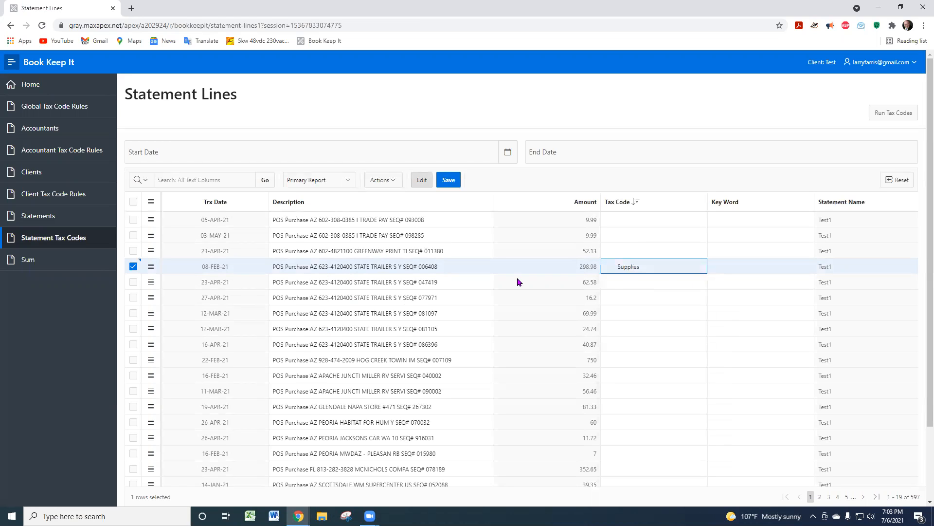
Copy STATE TRAILER from the line's description into its key word and save the changes.
left_click(355, 267)
left_click_drag(294, 278, 330, 278)
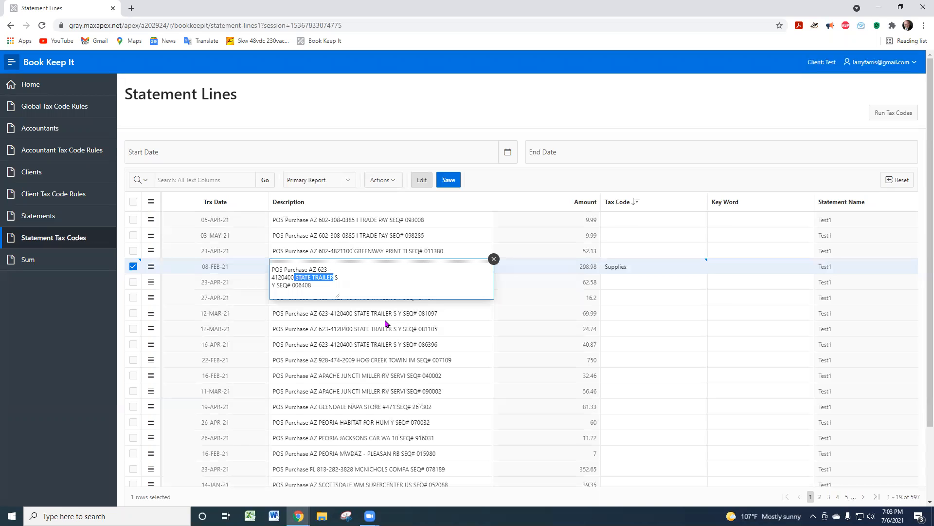
left_click(731, 267)
type("STATE TRAILER")
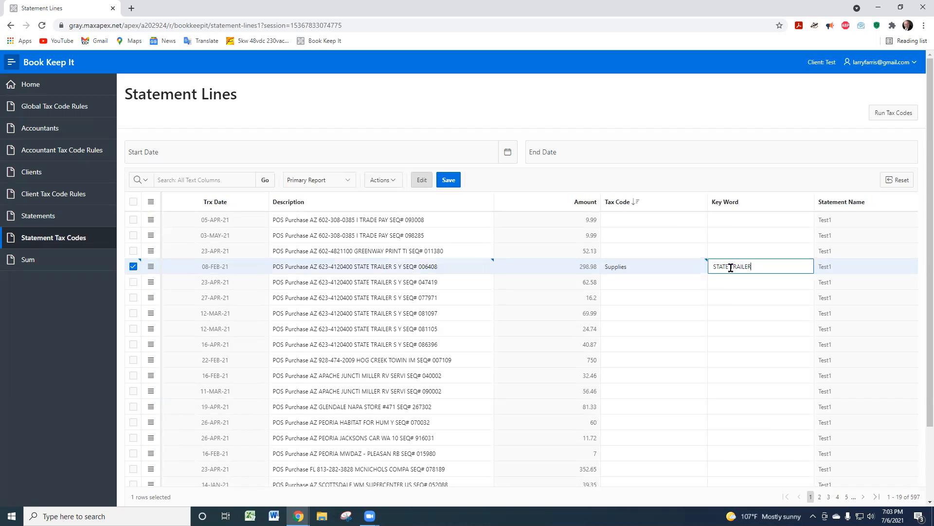
left_click(444, 185)
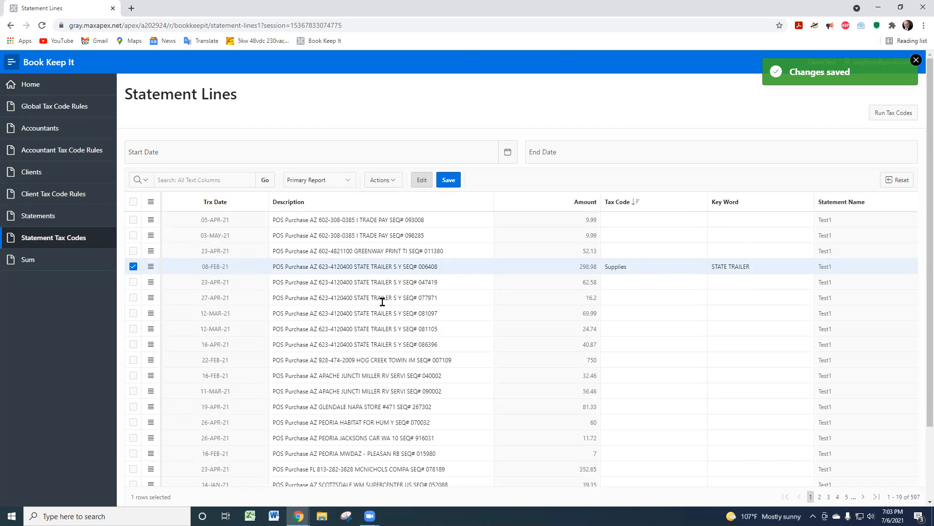
Run the tax codes on the statement lines and search them for "state trailer".
left_click(875, 115)
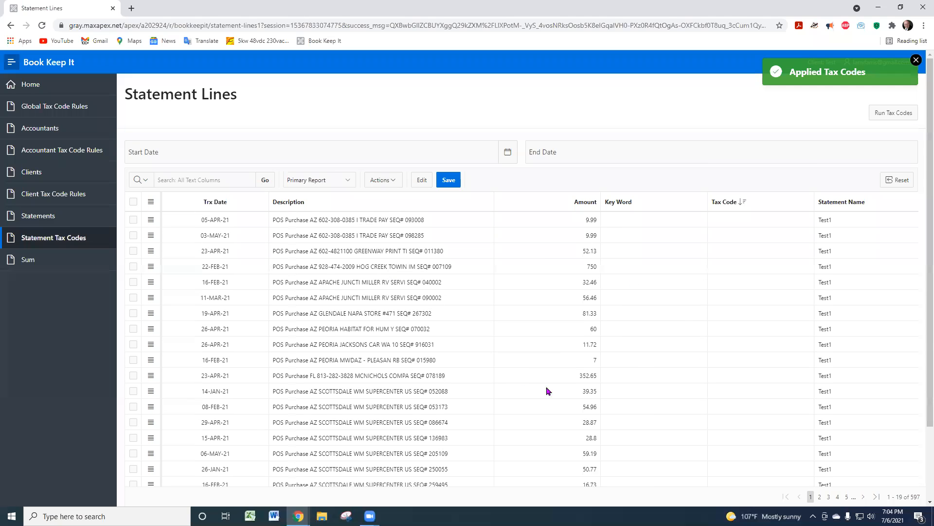
scroll(737, 410, "down", 3)
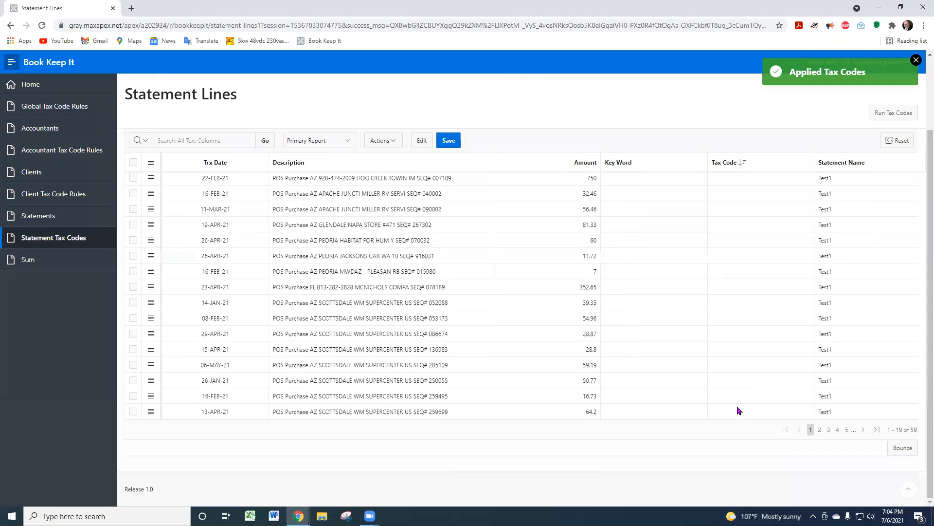
left_click(183, 140)
type("ate tre")
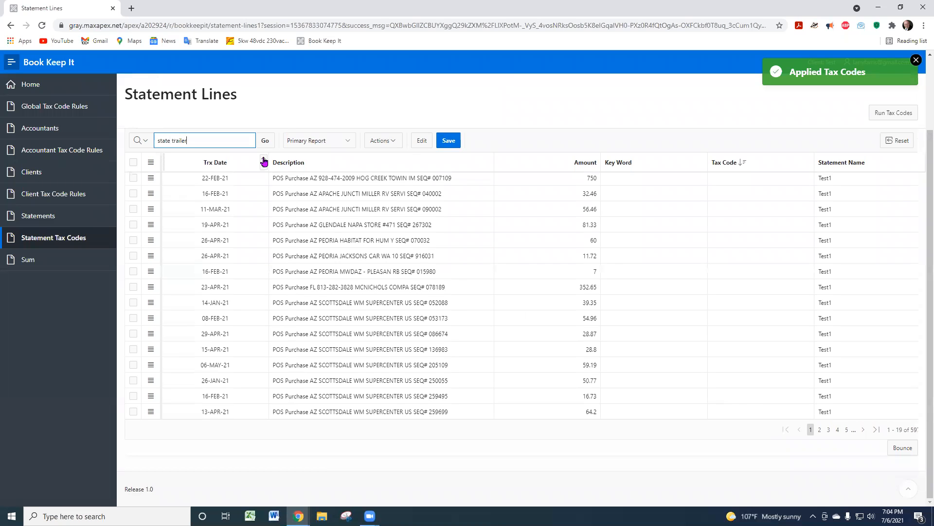
left_click(265, 140)
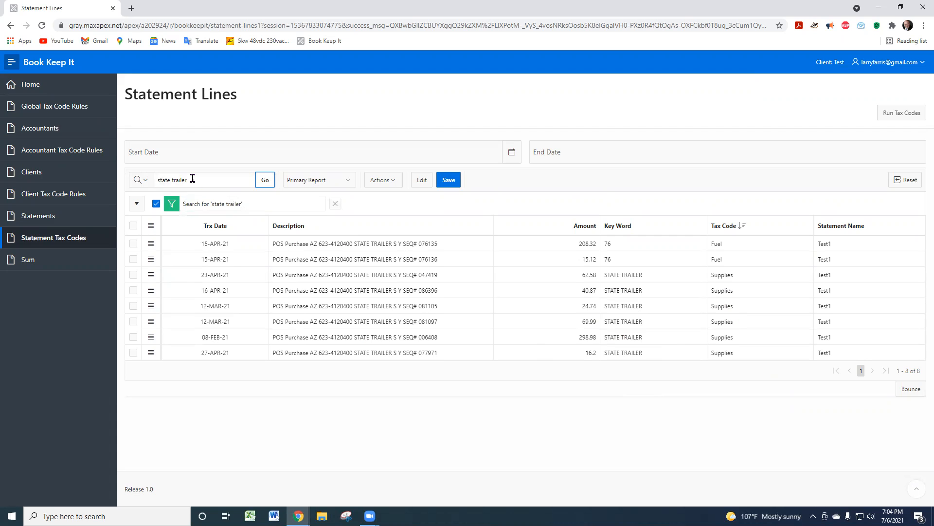
Clear the search text and remove the "state trailer" filter from the statement lines.
left_click_drag(209, 180, 3, 182)
key("BackSpace")
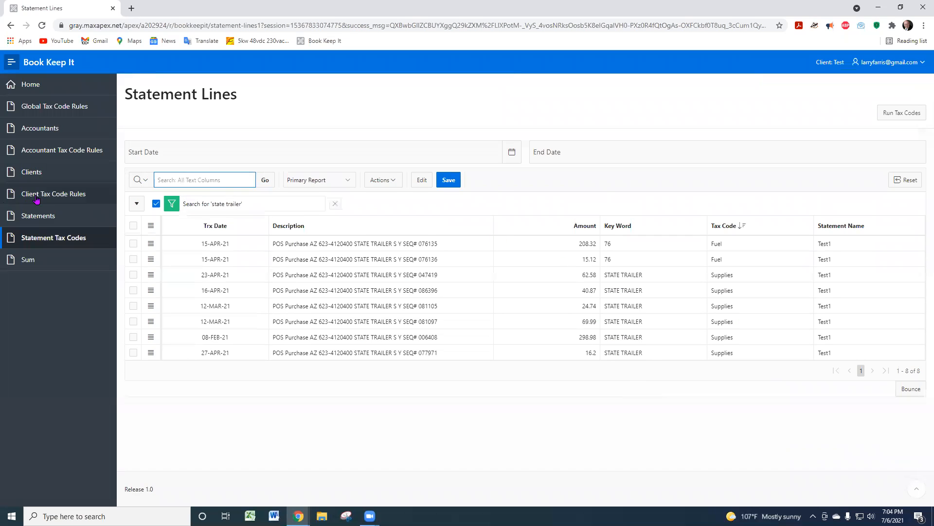
left_click(155, 205)
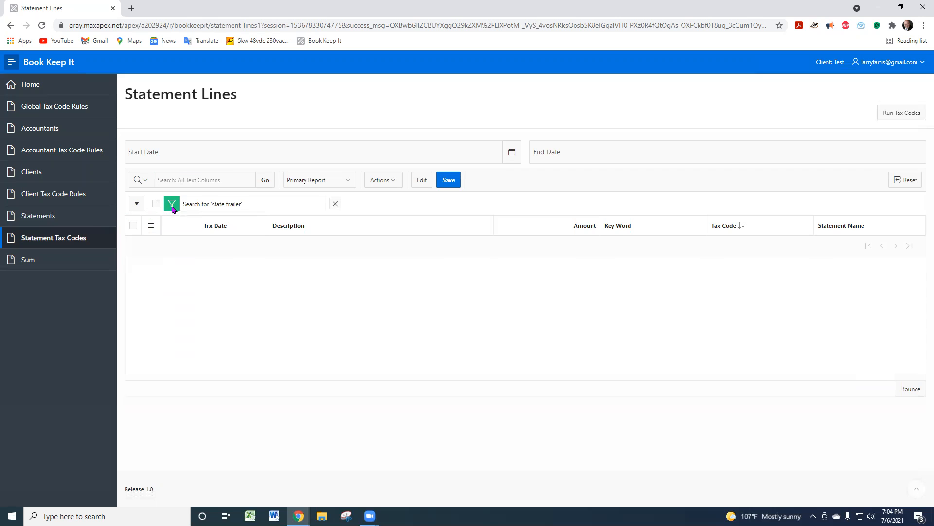
left_click(334, 204)
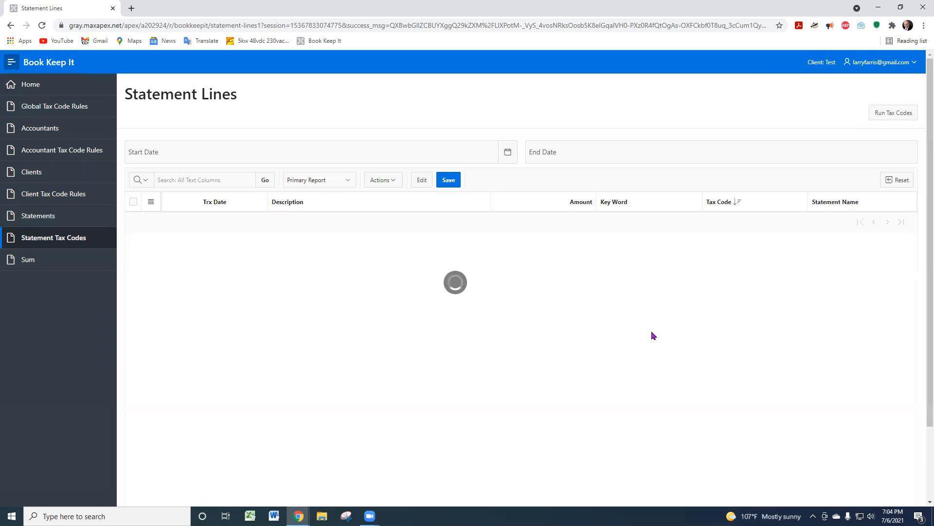
Enter Nape Store as the key word of the 19-APR-21 Glendale Napa Store purchase.
scroll(675, 324, "down", 2)
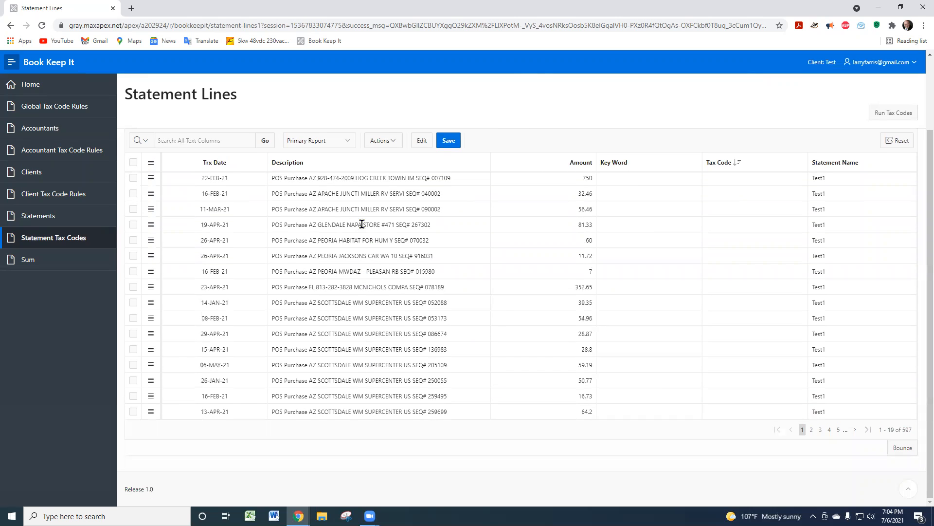
left_click(619, 225)
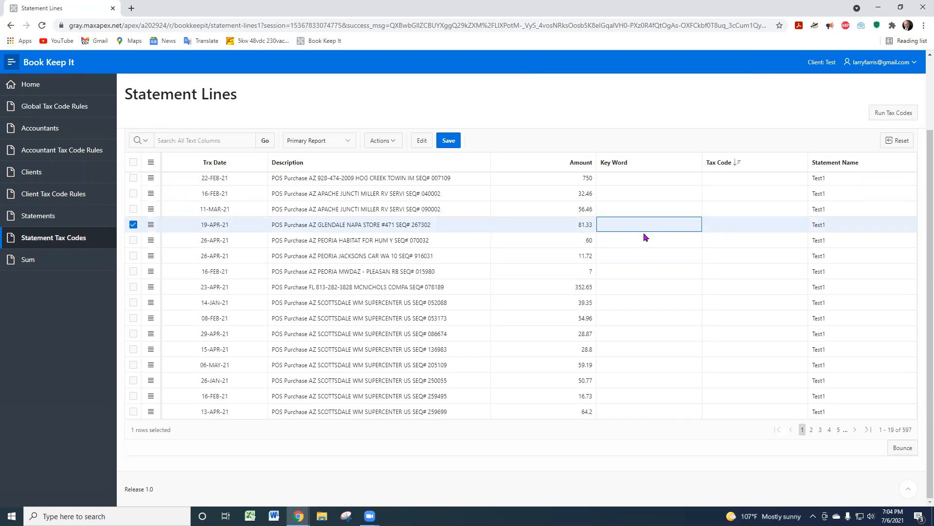
left_click(622, 224)
type("Nape Store")
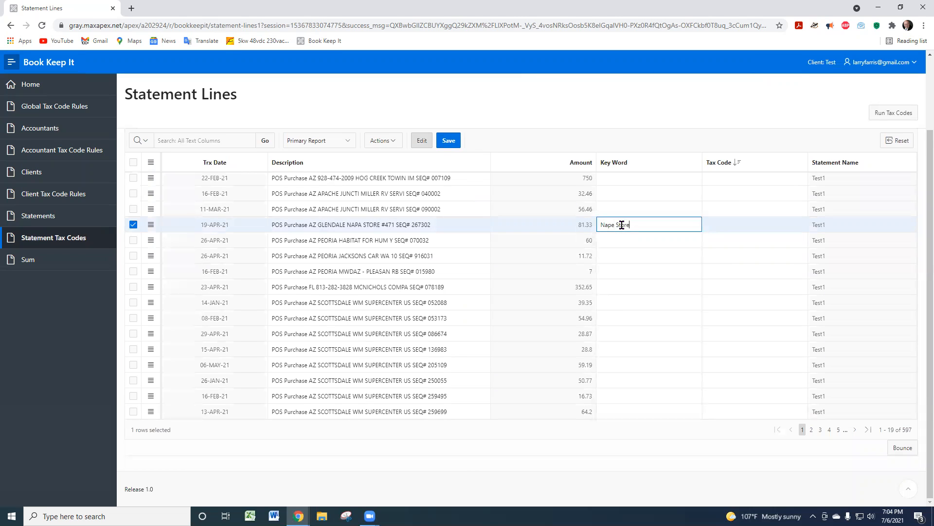
left_click(725, 220)
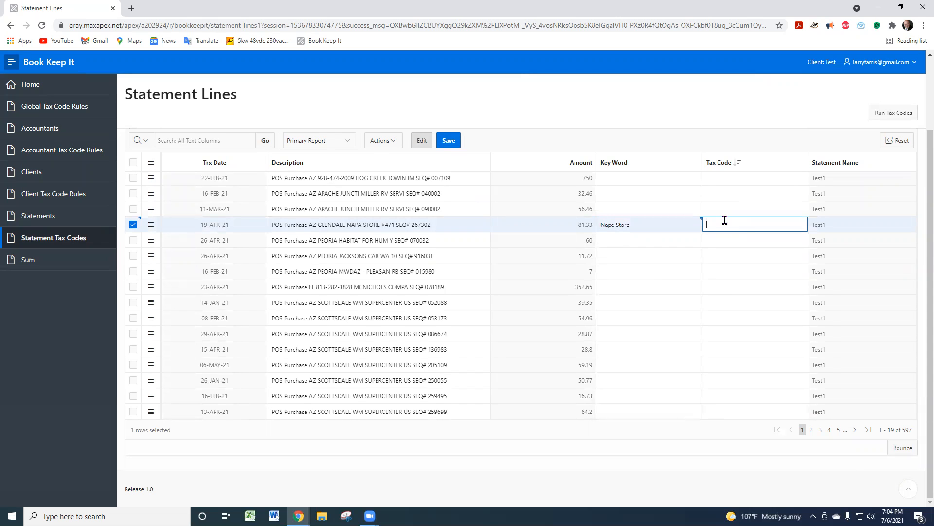
type("Parts")
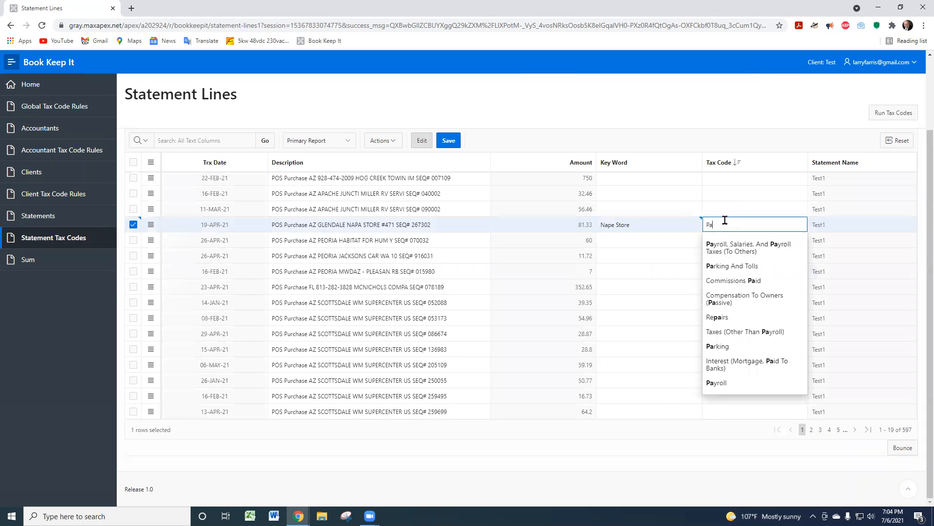
key("BackSpace")
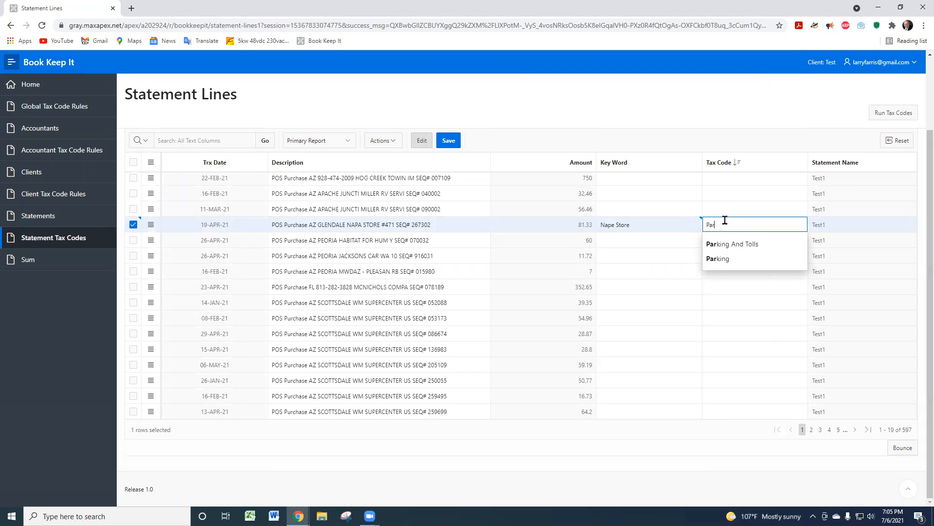
key("BackSpace")
key("BackSpace")
key("BackSpace")
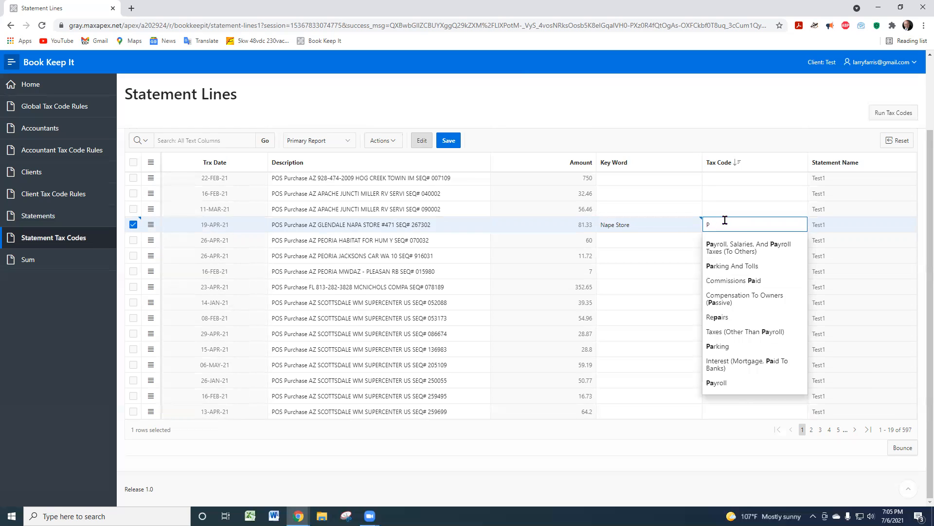
Set the Napa Store line's tax code to Auto and save the changes.
type("Auto")
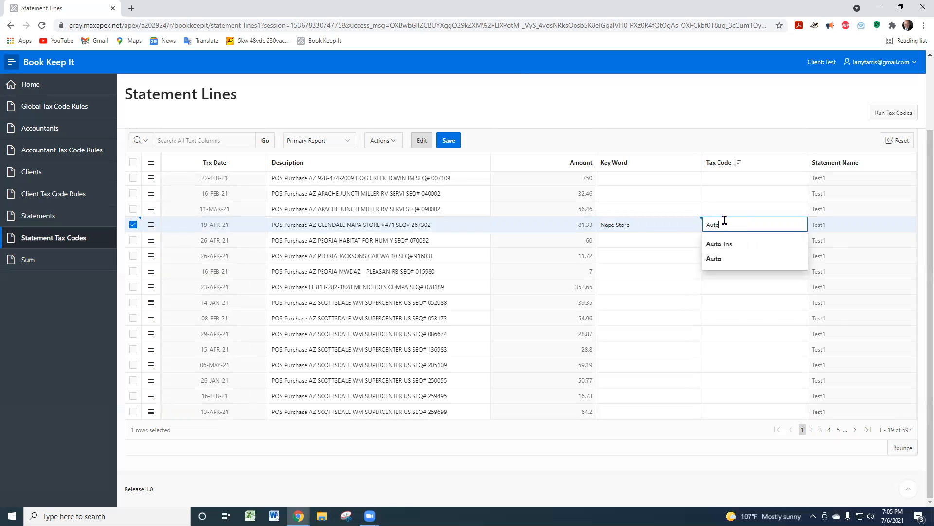
left_click(707, 260)
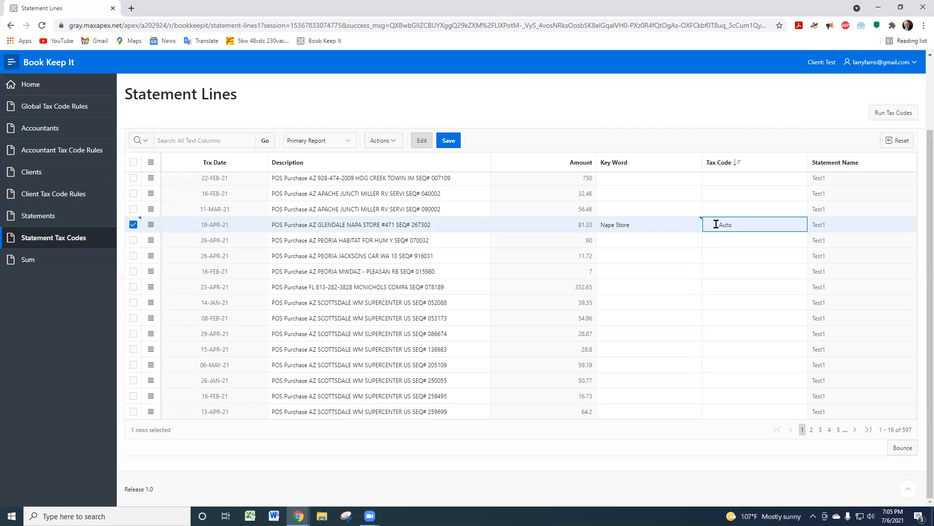
left_click(448, 141)
Run the tax codes on the statement lines and search them for "Napa".
left_click(878, 116)
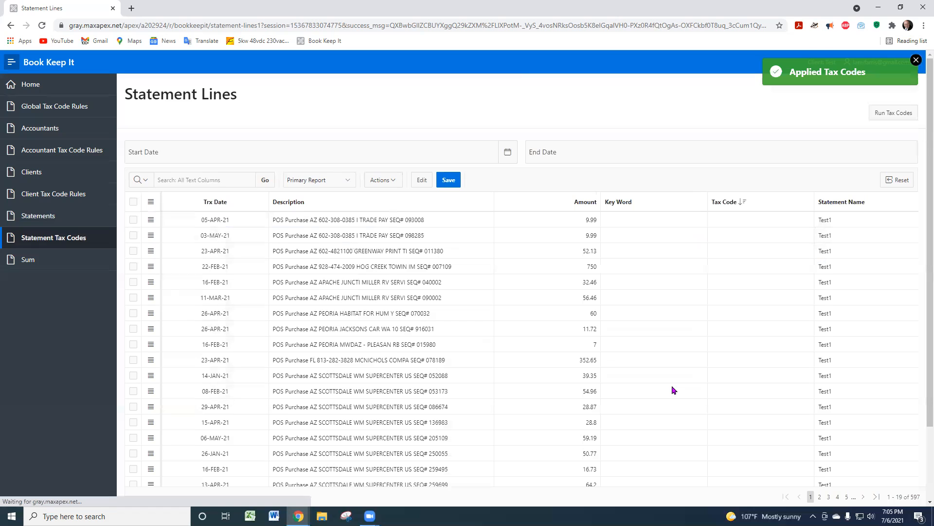
left_click(229, 181)
type("Napa")
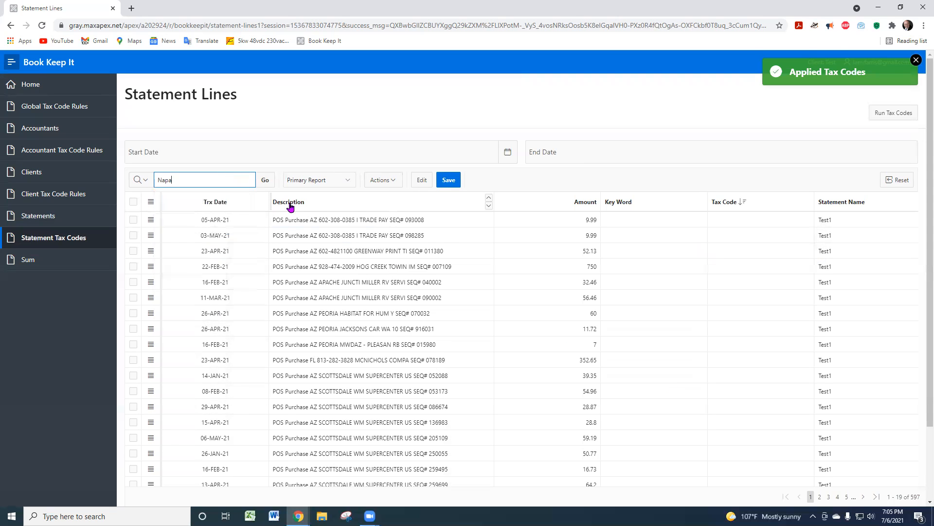
key("Return")
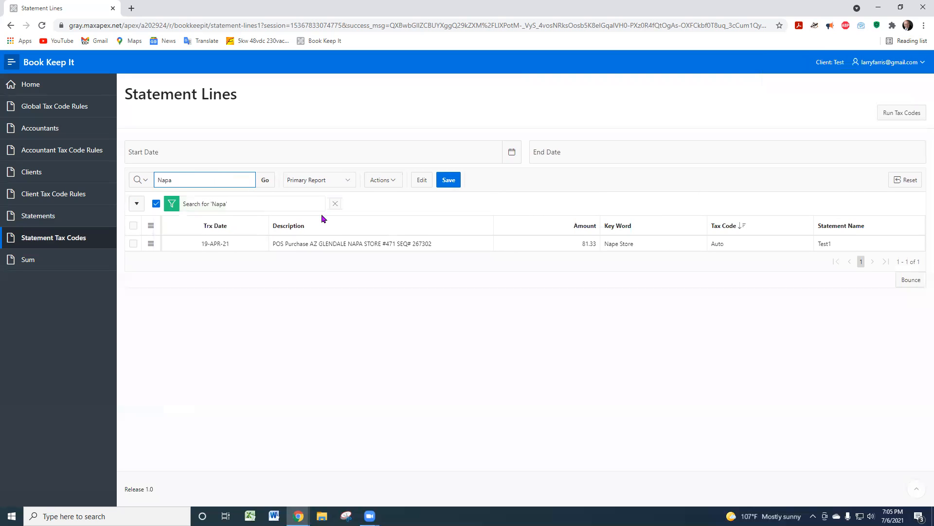
Remove the "Napa" filter and enter Car Wa as the key word of the 26-APR-21 Peoria Jacksons purchase.
left_click(335, 204)
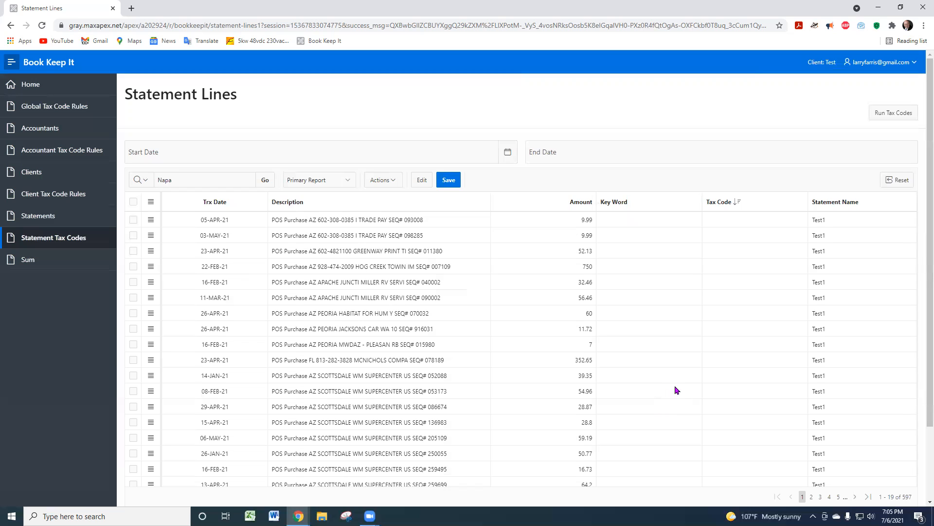
scroll(629, 373, "down", 2)
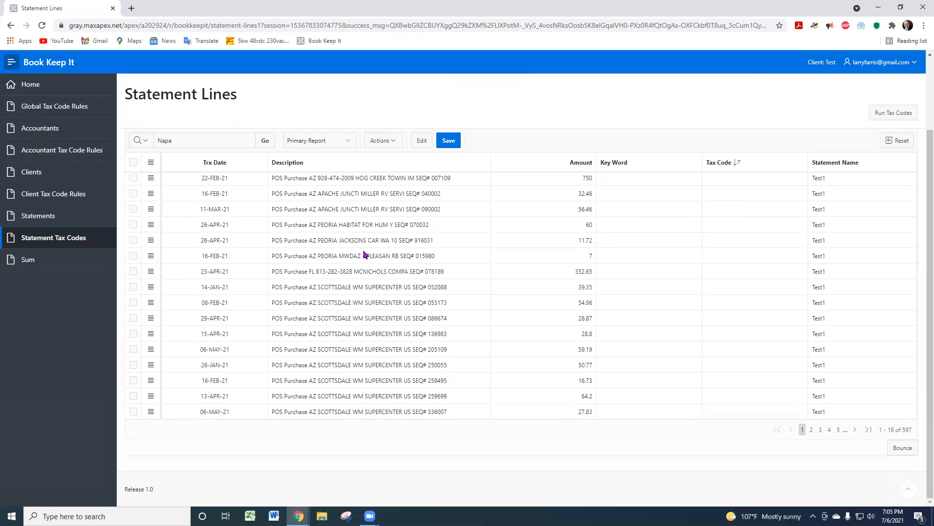
left_click(616, 242)
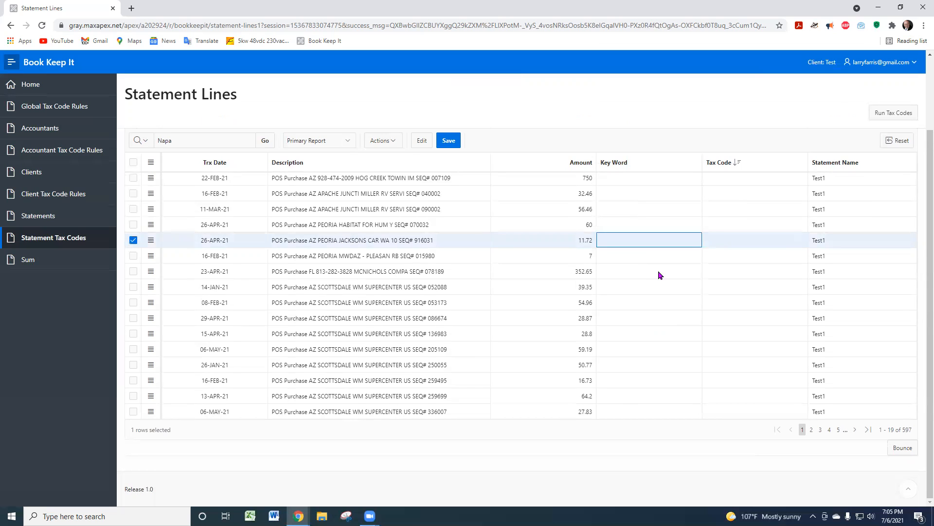
left_click(626, 234)
type("car Wa")
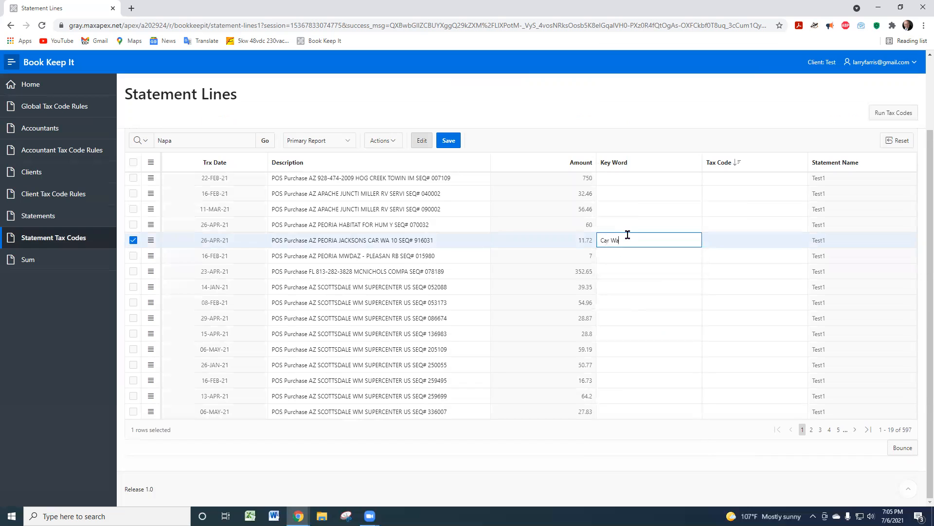
Set the Jacksons line's tax code to Autoi, and save and run the tax codes.
left_click(718, 240)
type("Autoi")
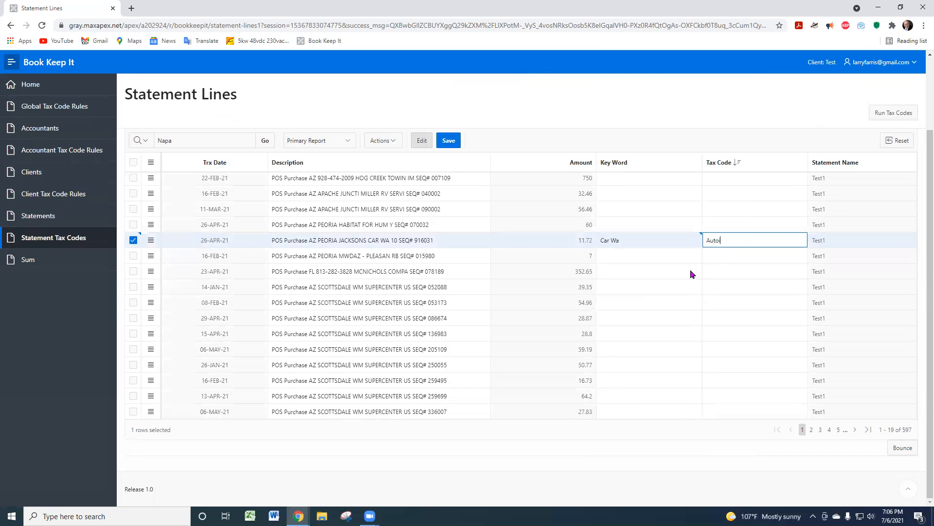
left_click(456, 142)
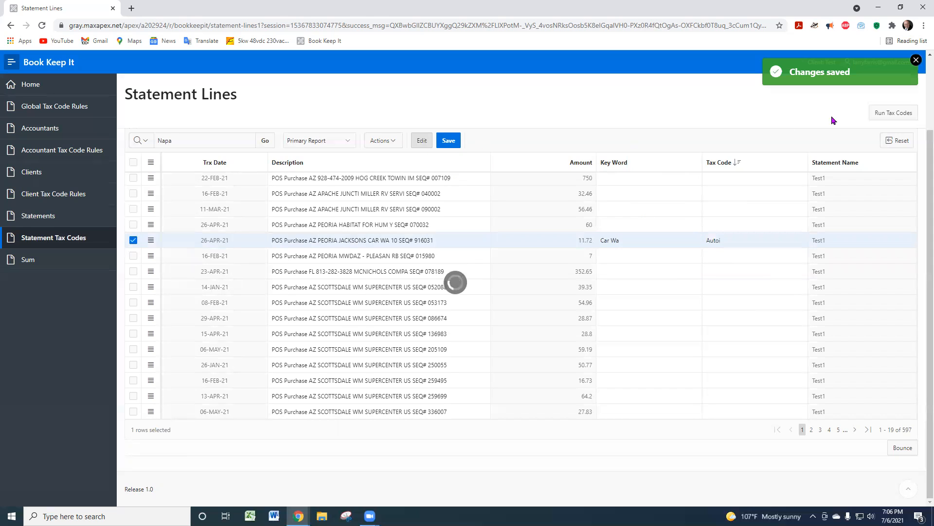
left_click(874, 113)
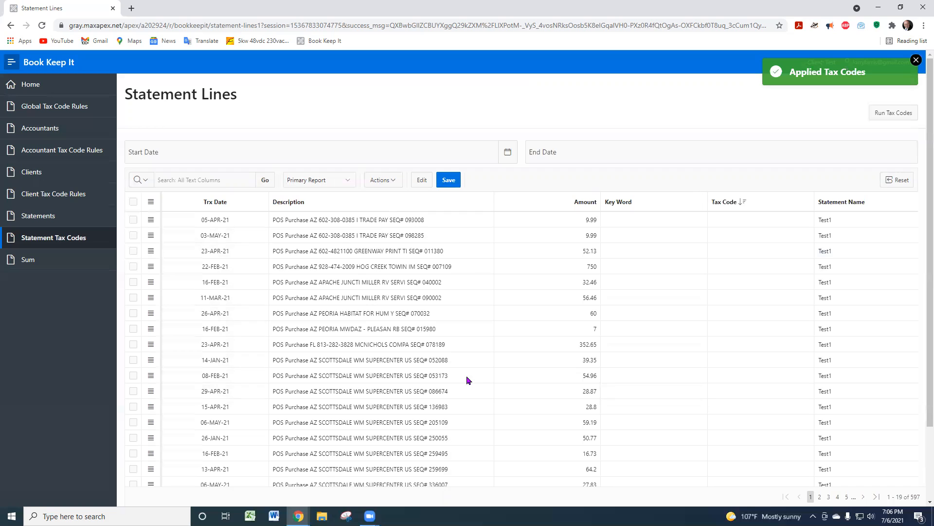
Enter Miller Rv as the key word of the 16-FEB-21 Apache Junction Miller RV purchase.
left_click(630, 284)
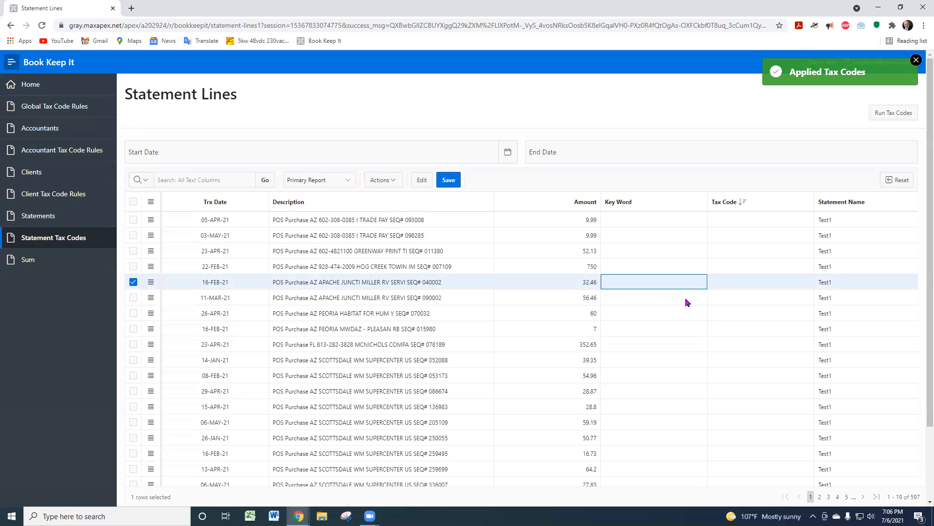
left_click(633, 286)
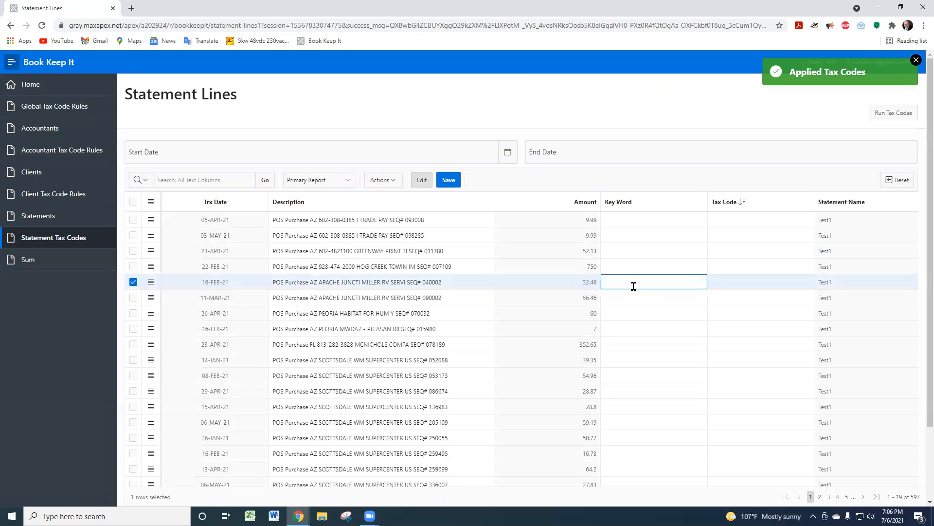
type("Miller Rv")
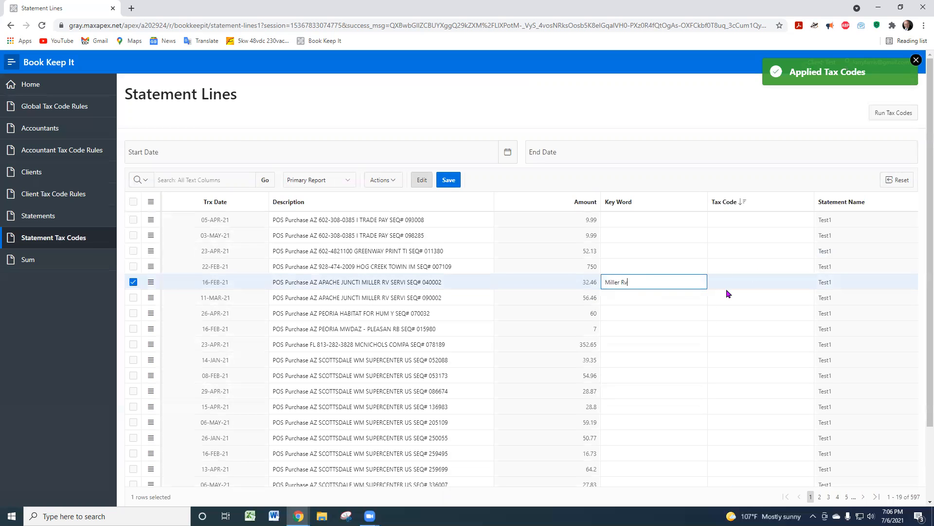
Set the Miller RV line's tax code to Supplies, and save and run the tax codes.
left_click(733, 283)
type("Supplie")
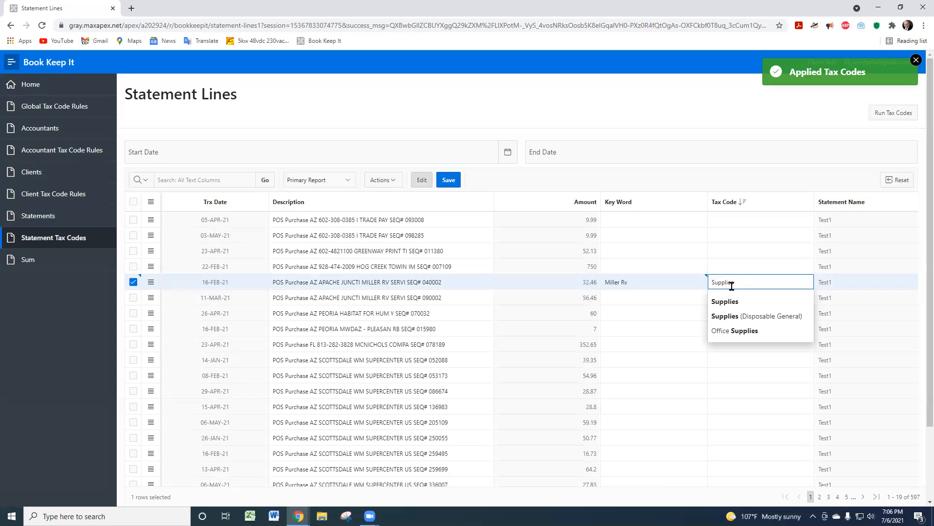
type("s")
left_click(721, 302)
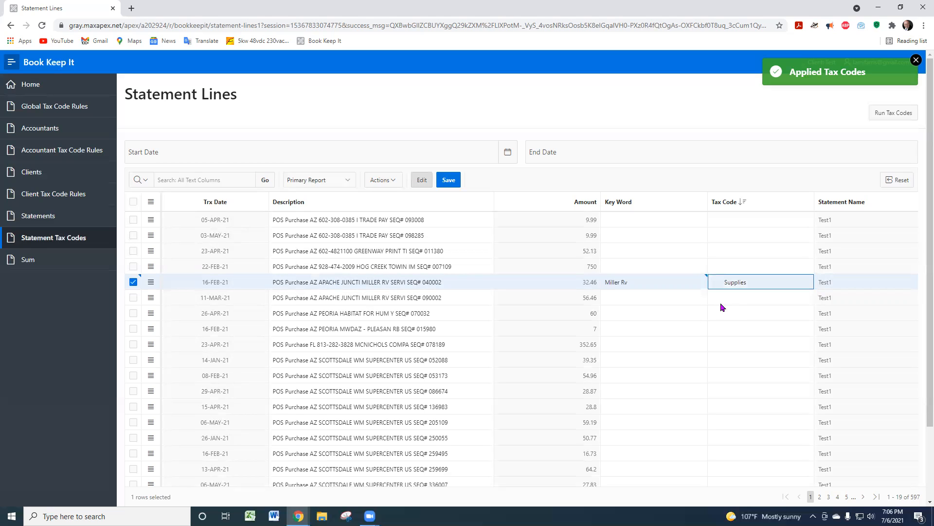
left_click(448, 179)
left_click(881, 114)
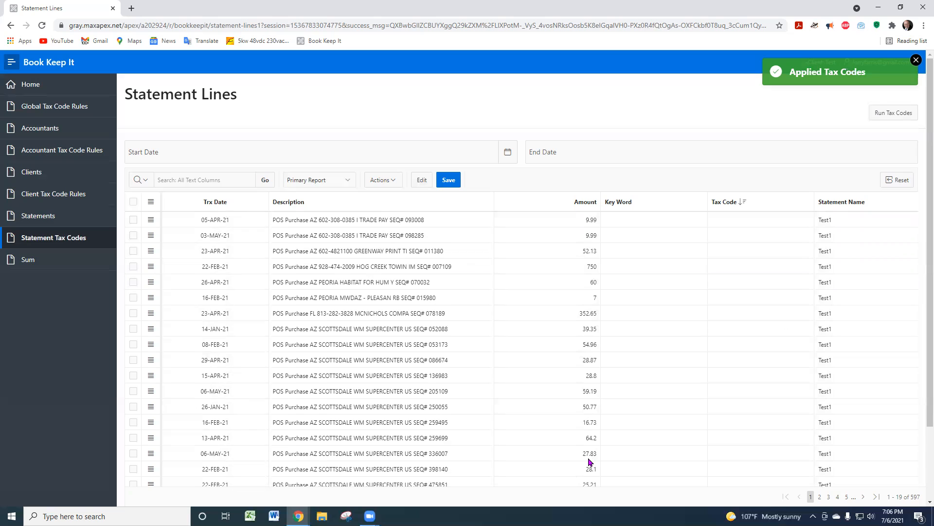
Review the uncoded statement lines page by page, from the first page through to page 5.
scroll(686, 411, "down", 2)
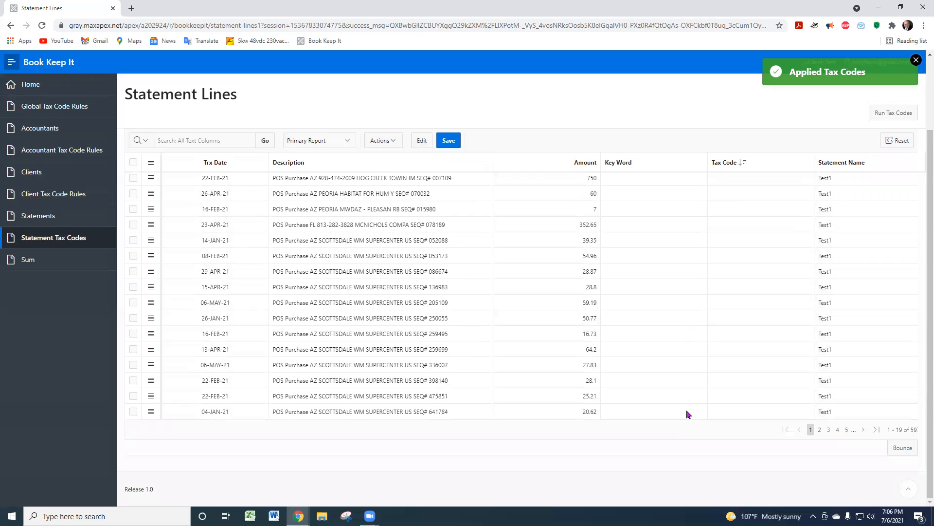
scroll(686, 409, "up", 2)
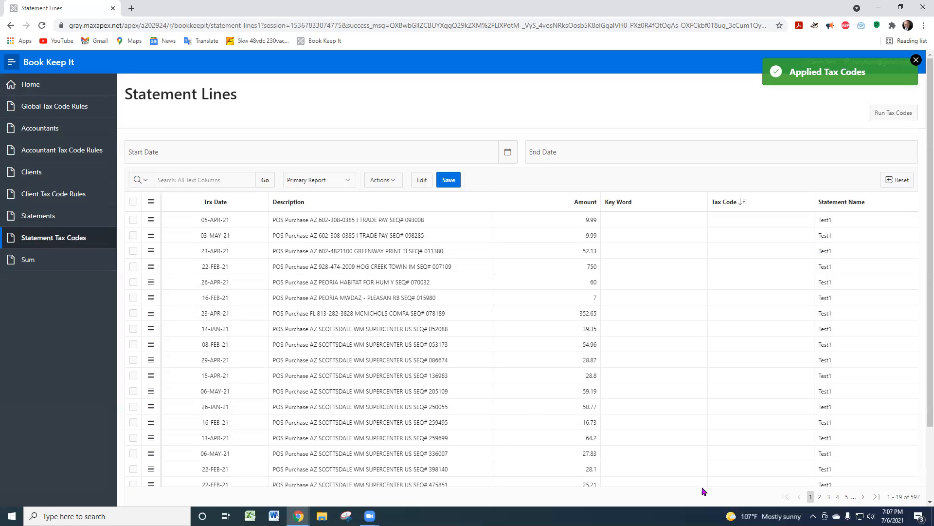
left_click(819, 497)
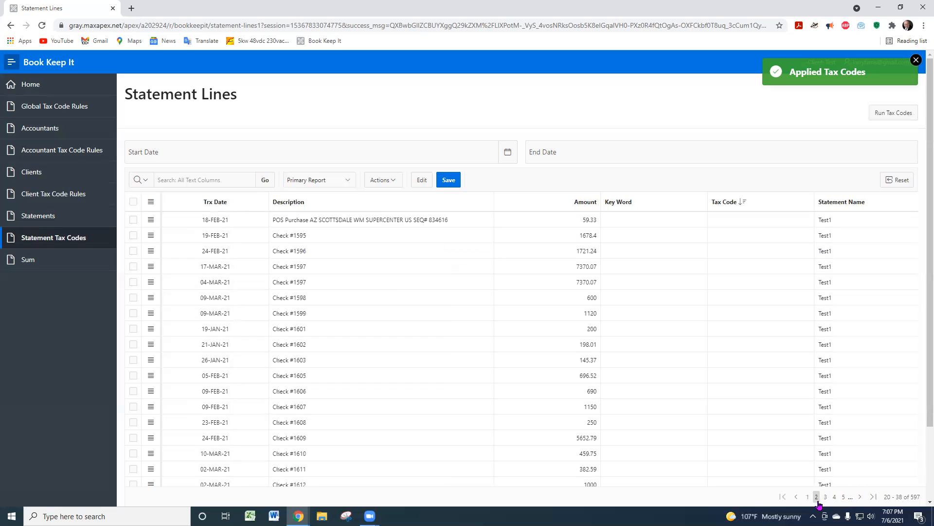
scroll(597, 400, "down", 2)
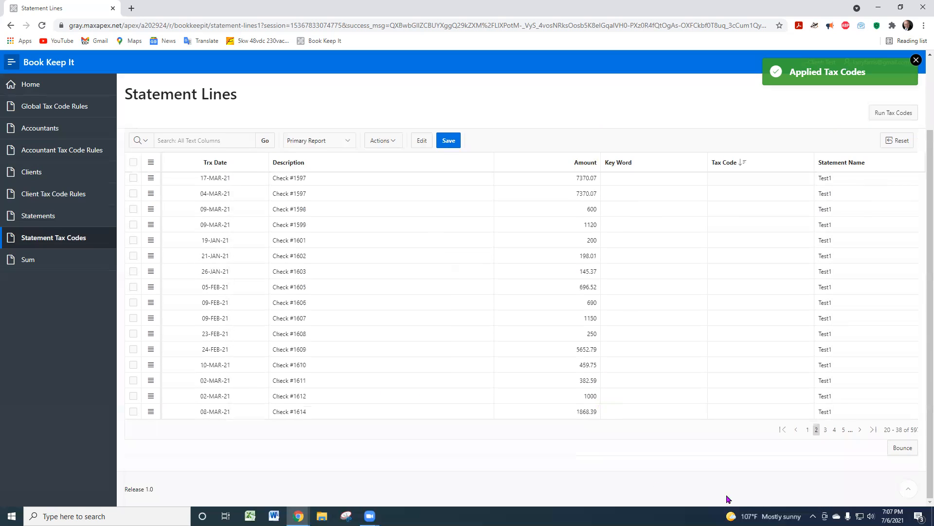
left_click(825, 429)
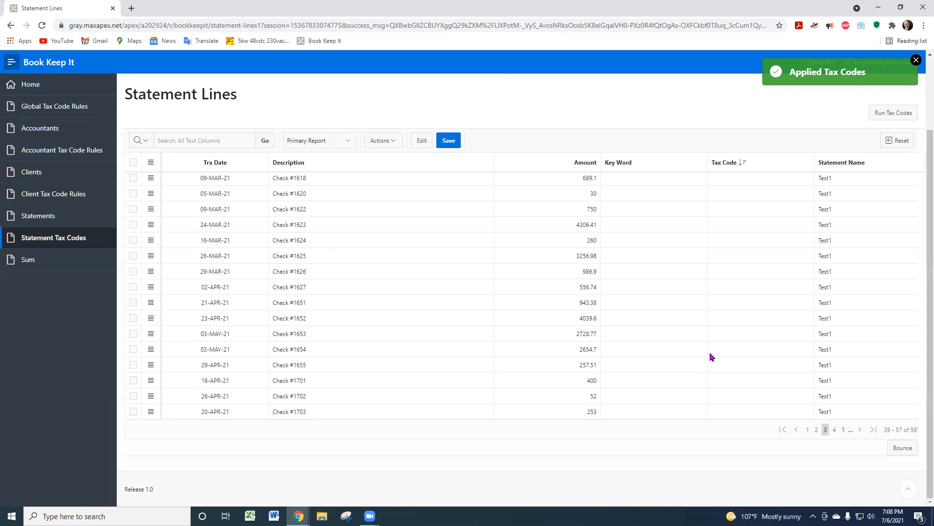
left_click(836, 429)
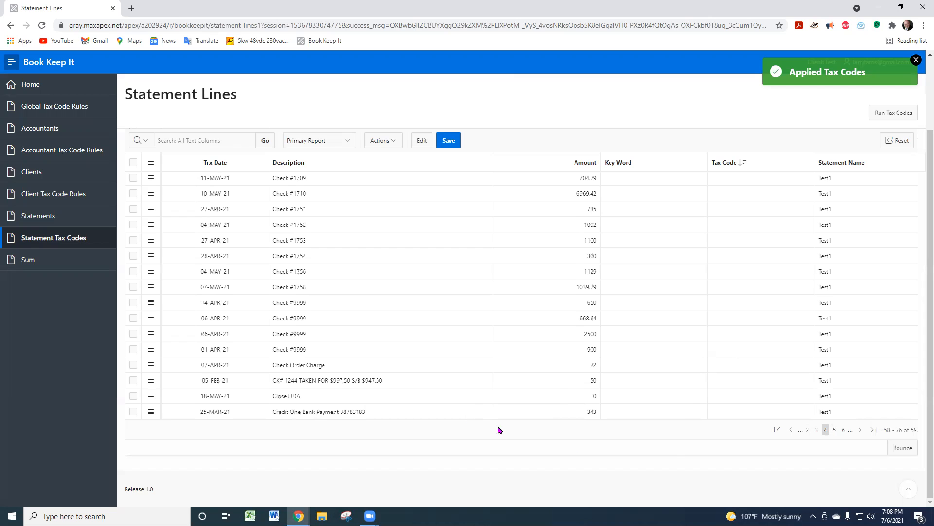
left_click(834, 431)
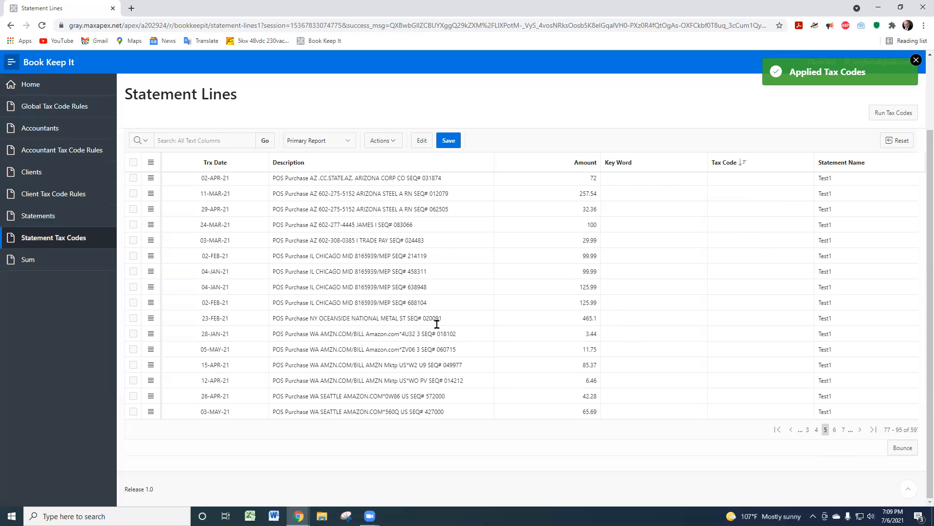
Copy ARIZONA STEEL from the 11-MAR-21 purchase's description into that line's key word.
left_click(398, 193)
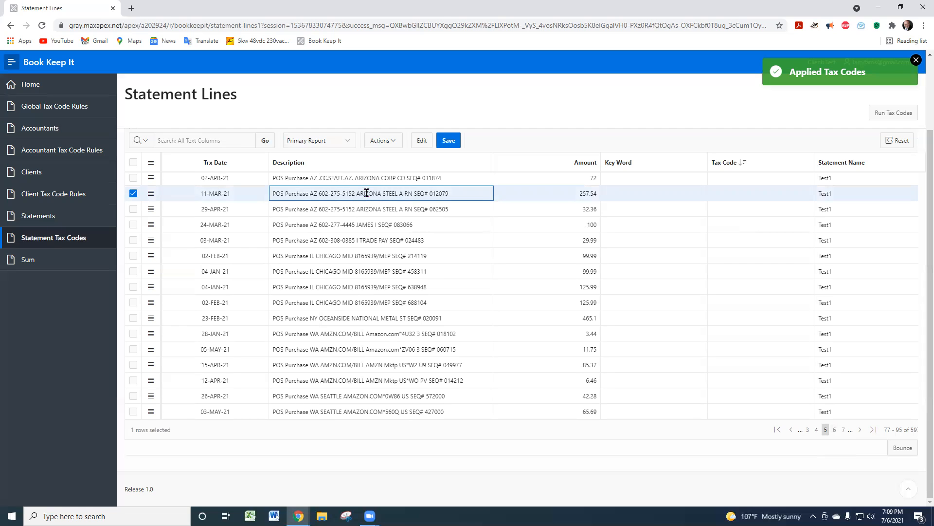
left_click(353, 197)
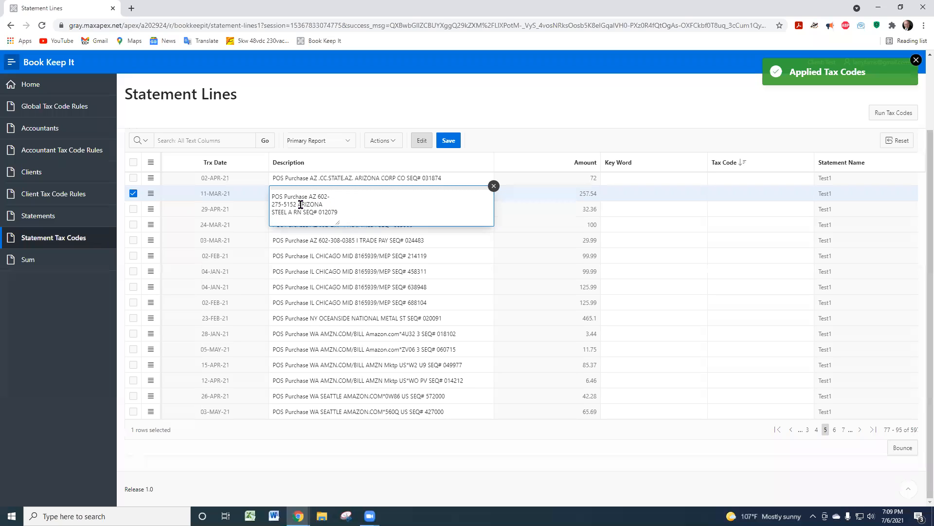
left_click_drag(297, 204, 288, 215)
key("ctrl+c")
left_click(636, 193)
key("ctrl+v")
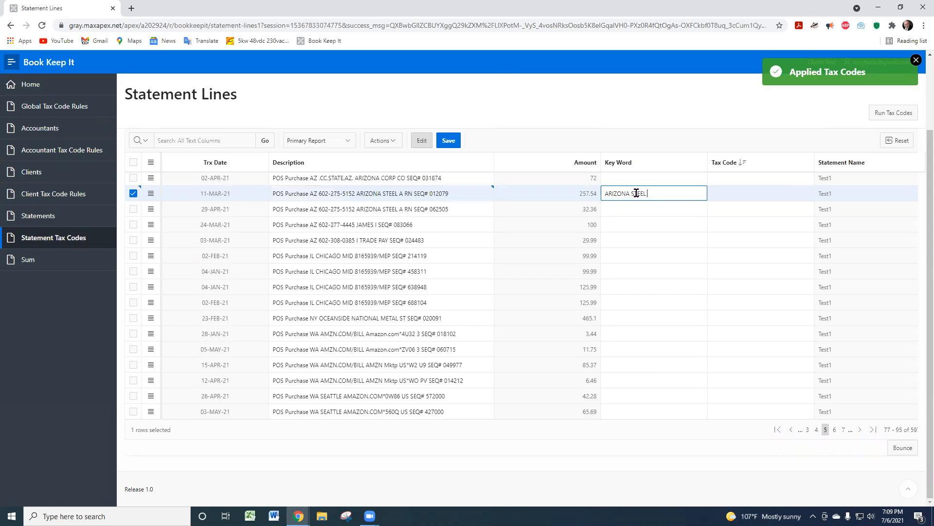
Set the 11-MAR-21 ARIZONA STEEL line's tax code to Supplies, save the change and run the tax codes.
left_click(736, 192)
type("Supplies")
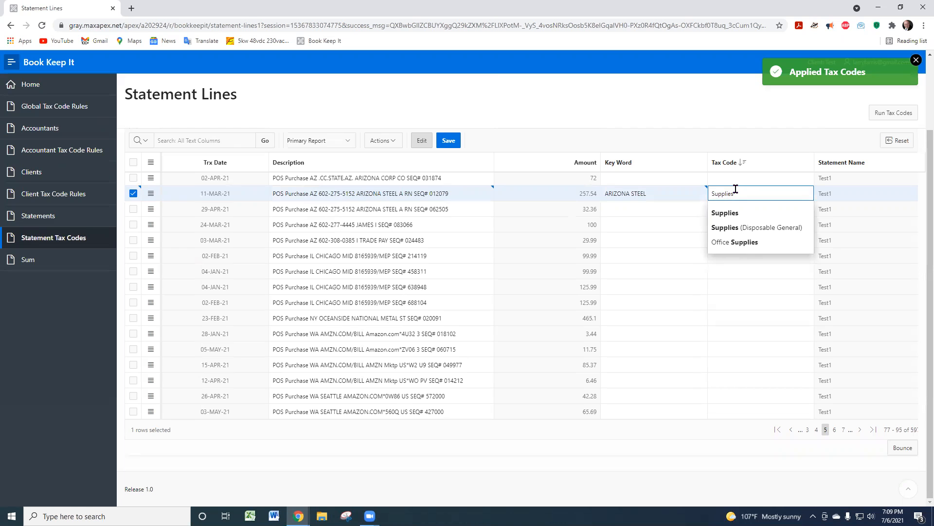
left_click(667, 222)
left_click(452, 142)
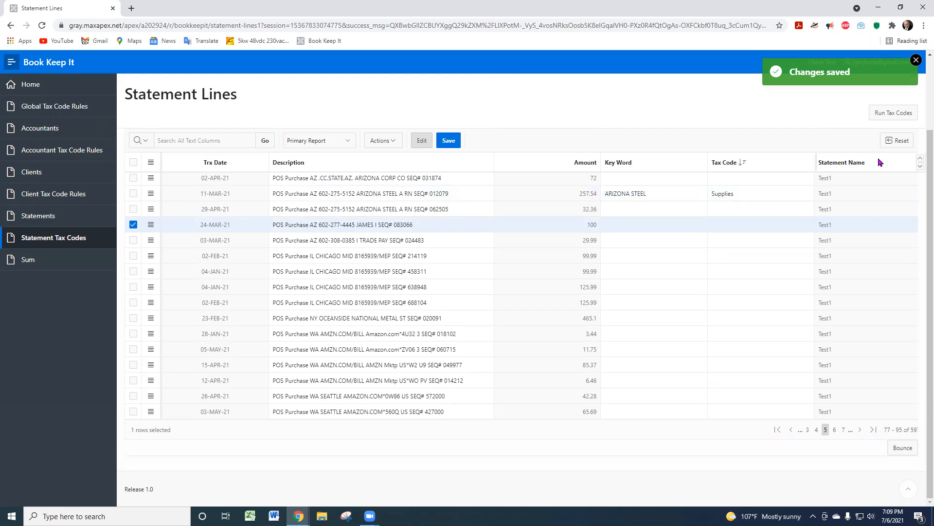
left_click(894, 114)
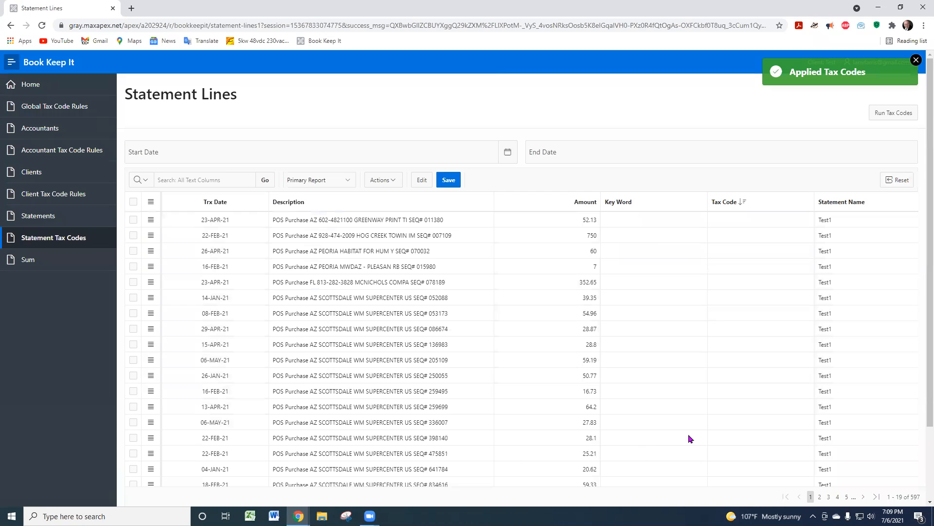
Copy WM SUPERCENTER from the 14-JAN-21 Scottsdale purchase's description into that line's key word.
scroll(689, 438, "down", 2)
scroll(690, 436, "up", 2)
left_click(626, 301)
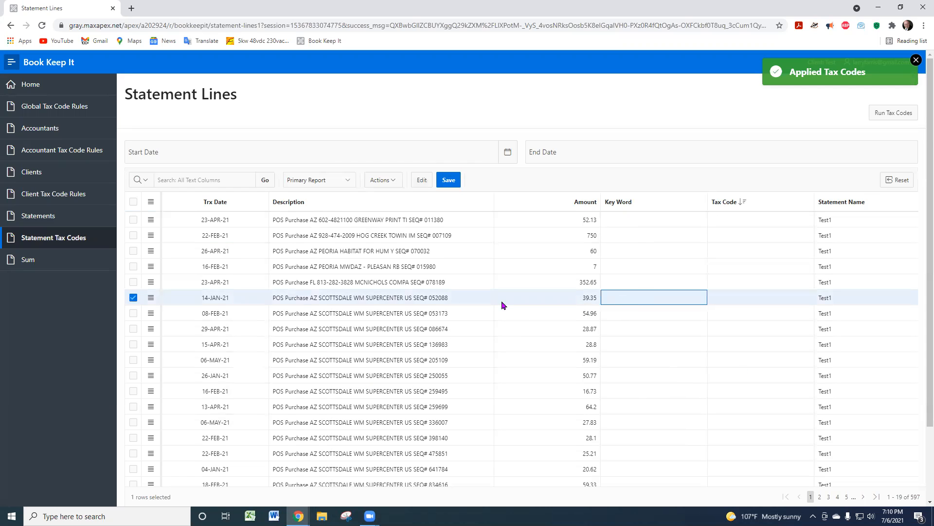
left_click(346, 298)
left_click(349, 301)
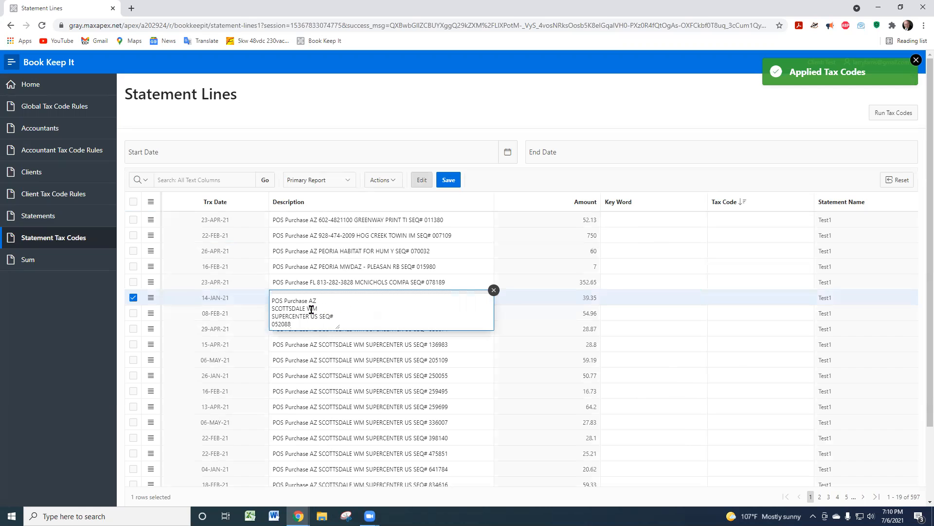
left_click_drag(306, 308, 310, 317)
key("ctrl+c")
left_click(628, 294)
key("ctrl+v")
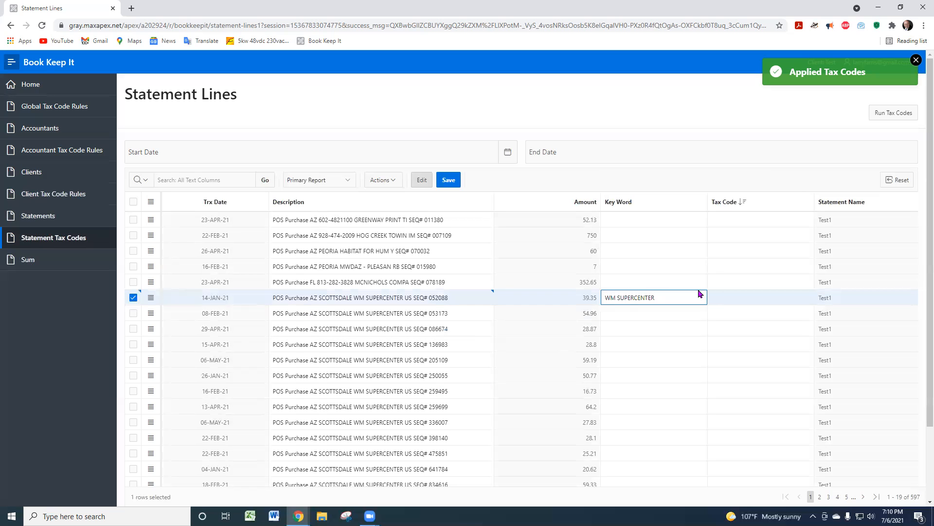
Set the 14-JAN-21 WM SUPERCENTER line's tax code to Supplies and run the tax codes.
left_click(728, 295)
type("Supplies")
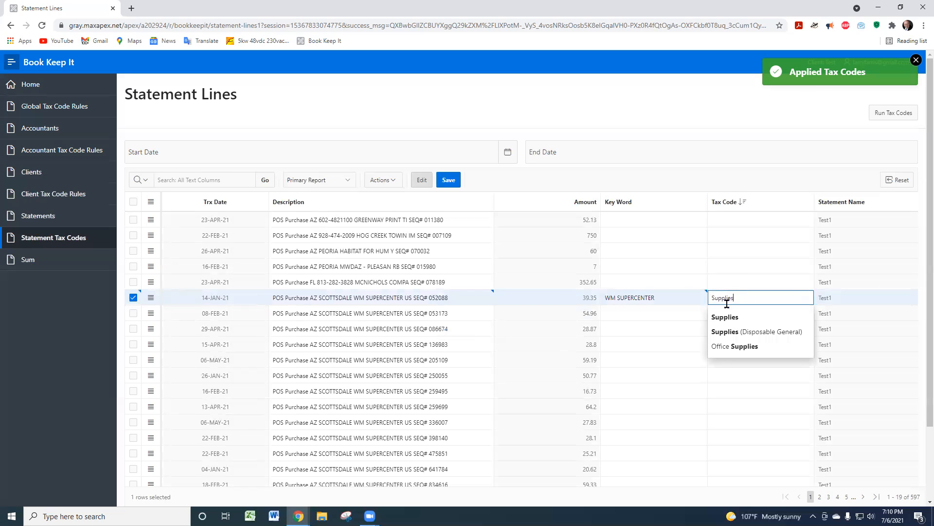
left_click(727, 317)
left_click(894, 117)
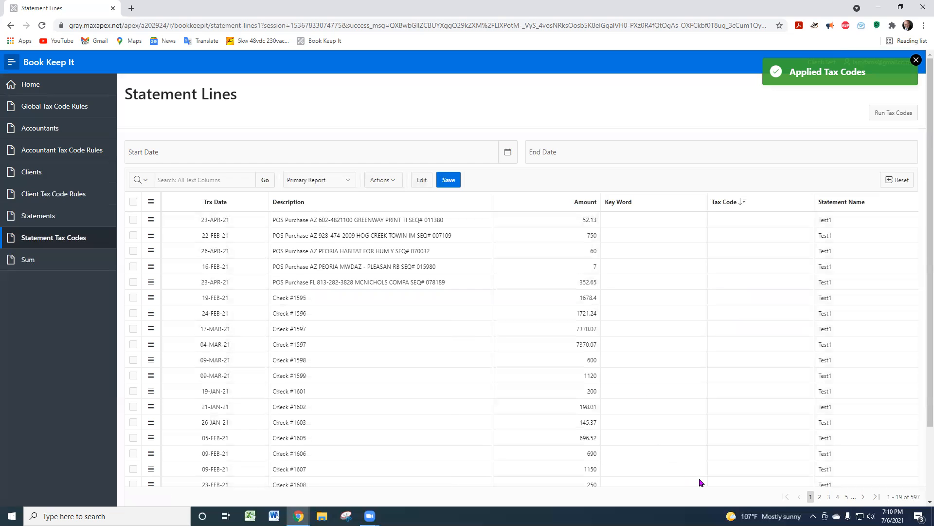
Review the statement lines on pages 5 to 8, comparing the uncoded checks with the lines that already have tax codes.
left_click(847, 497)
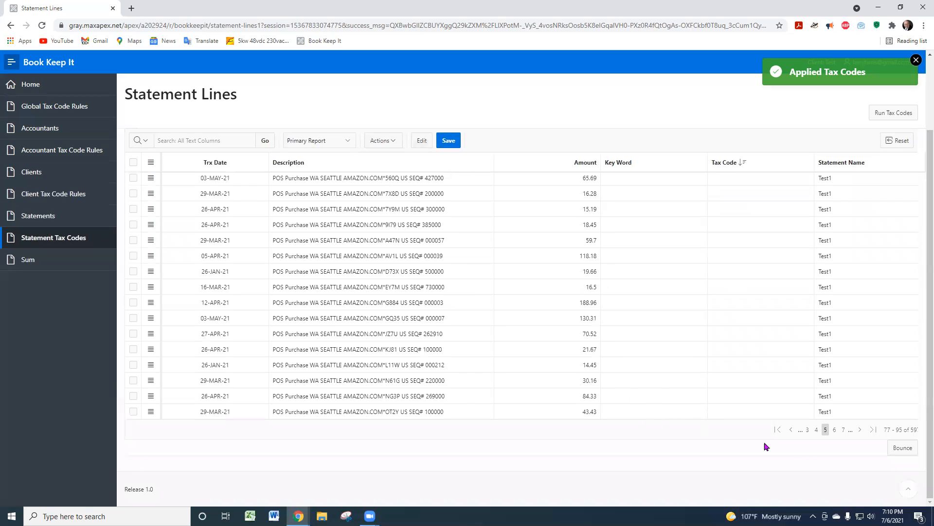
left_click(843, 430)
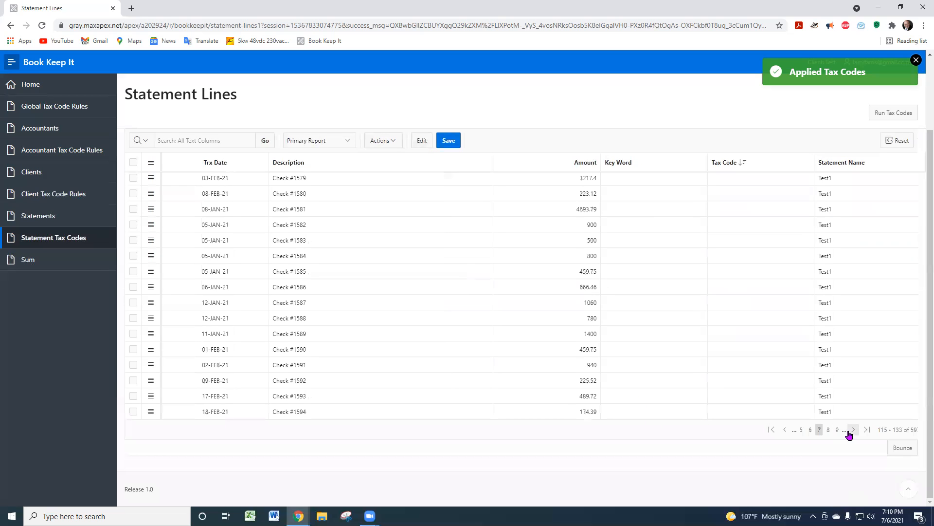
left_click(829, 430)
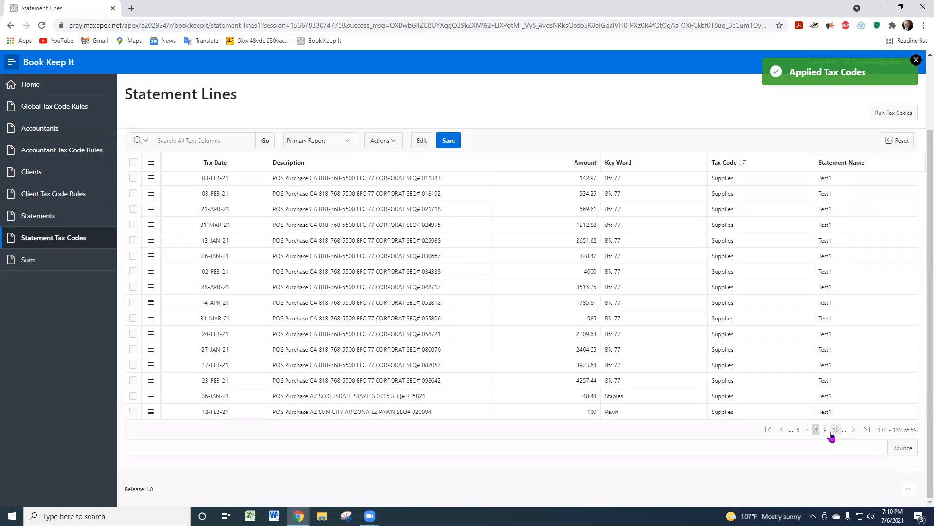
left_click(807, 430)
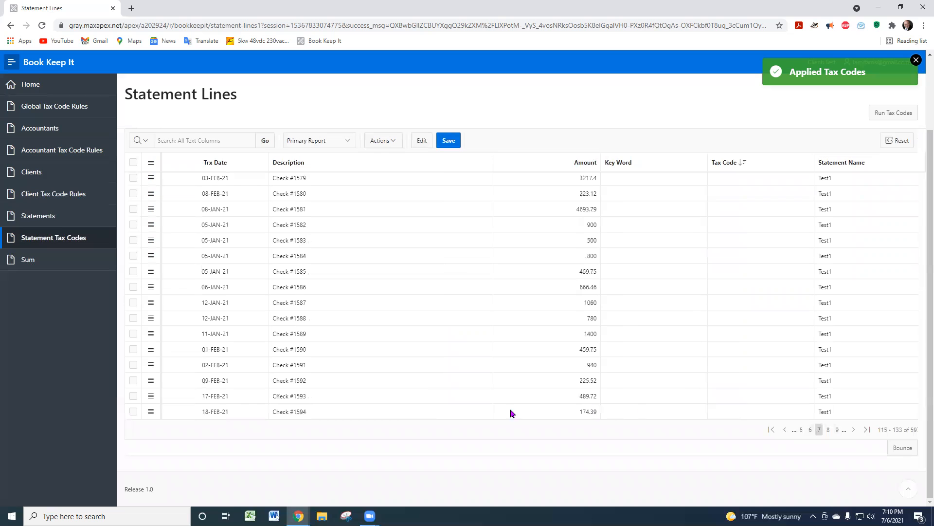
left_click(828, 430)
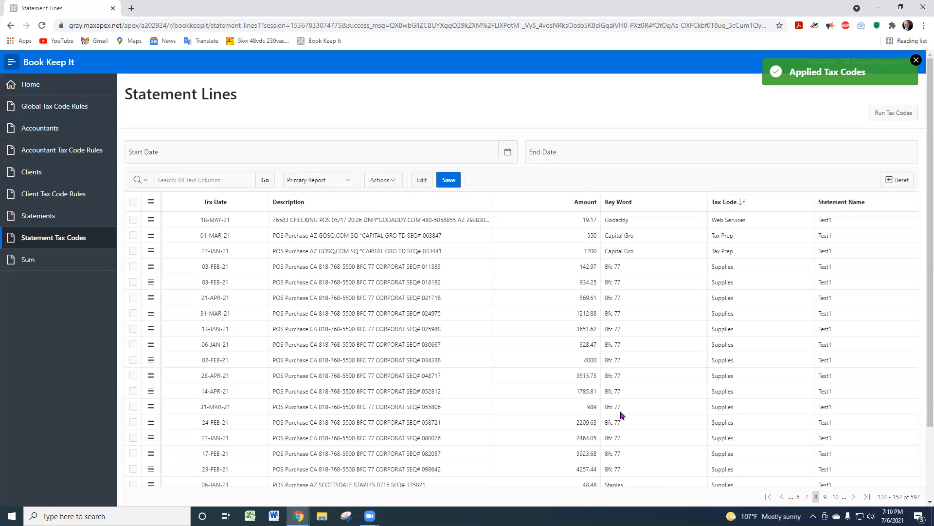
scroll(684, 403, "down", 2)
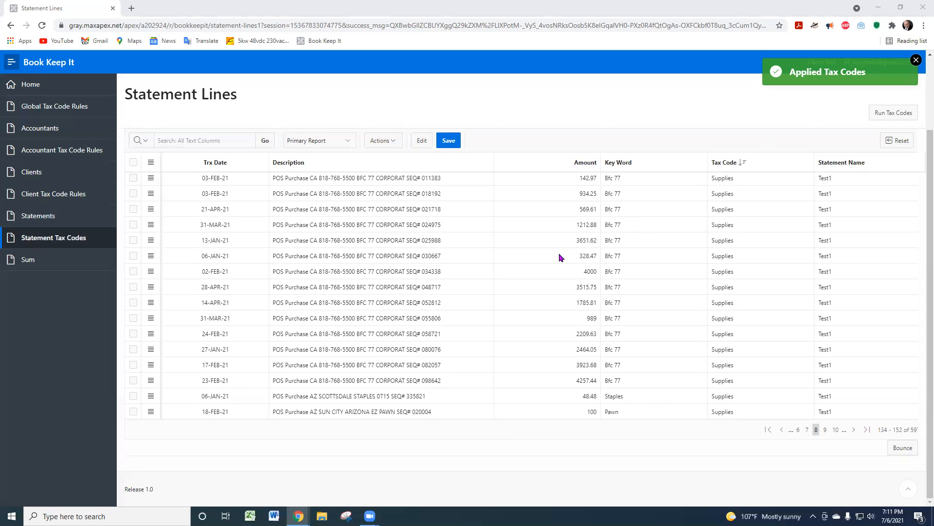
left_click(612, 108)
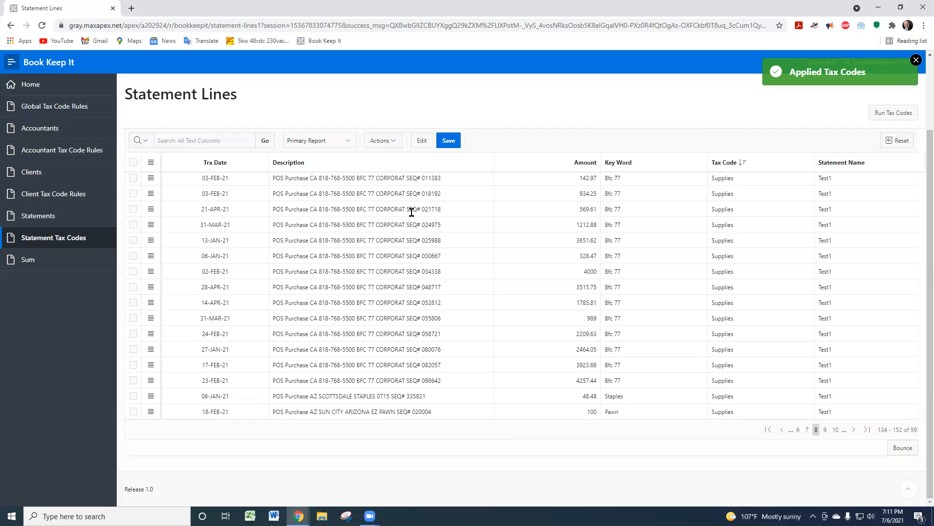
Search the statement lines for MW and remove the search filter after viewing the match.
left_click(175, 141)
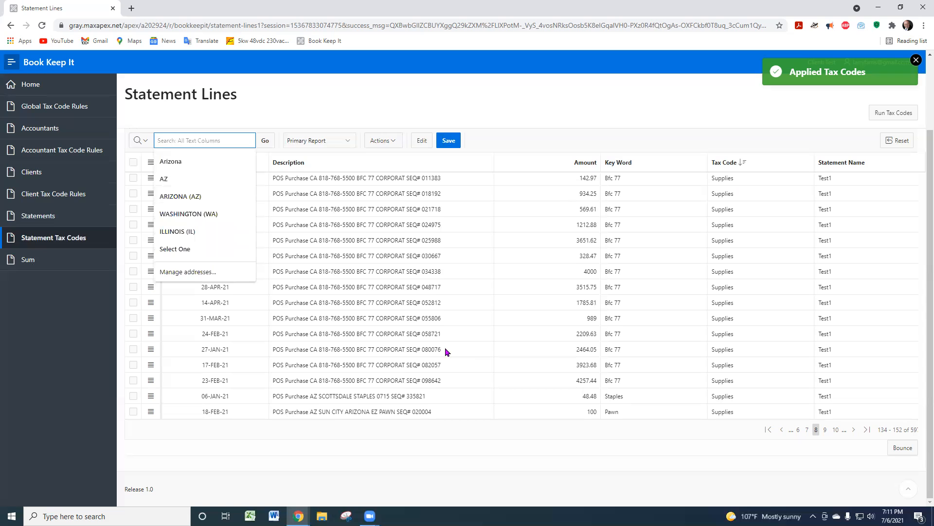
type("W")
key("BackSpace")
type("MW")
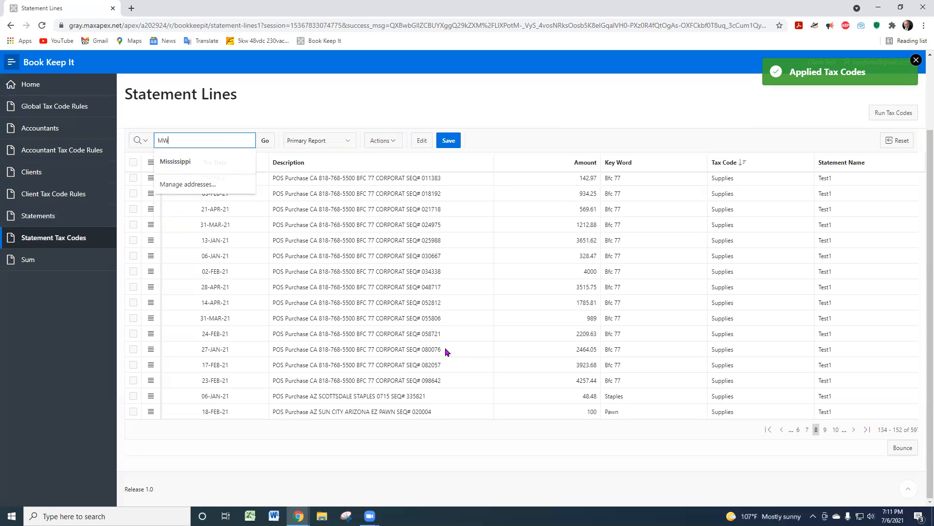
left_click(266, 145)
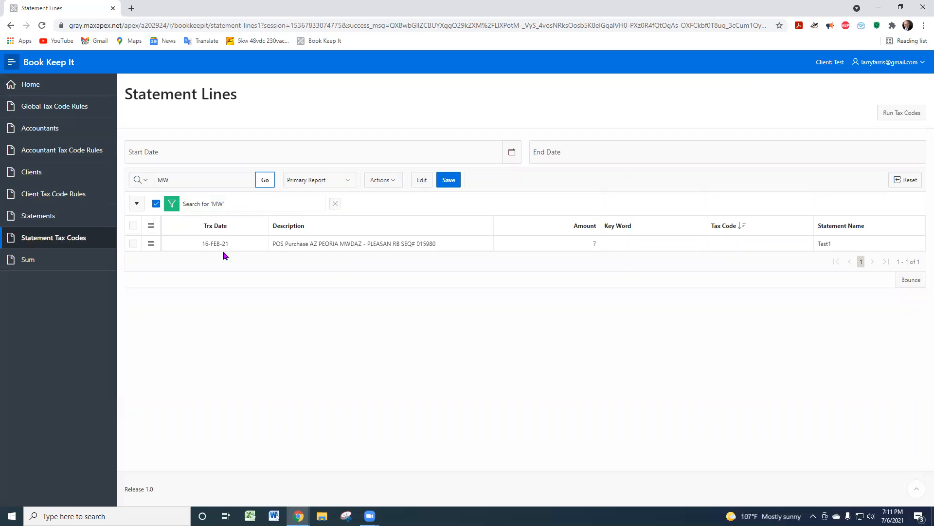
left_click(334, 204)
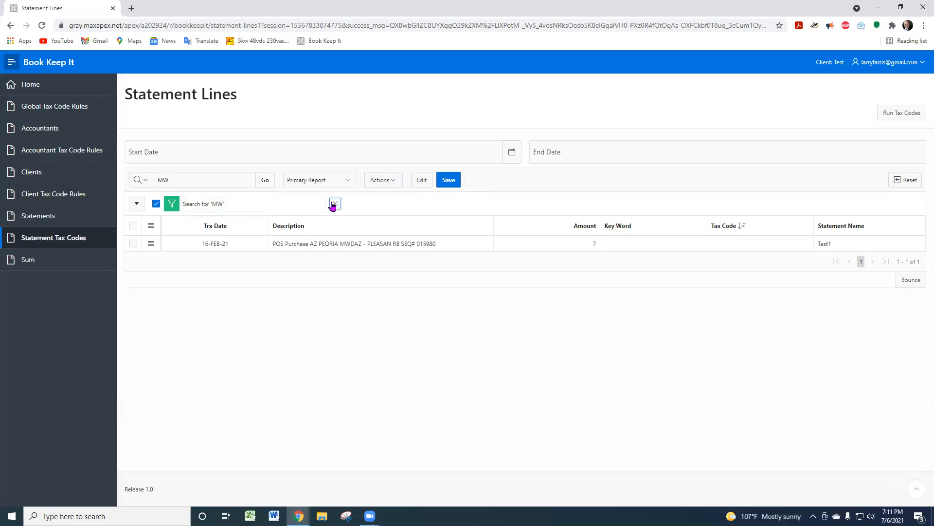
View the statement lines in the Download Format report and return to the Primary Report.
left_click(346, 182)
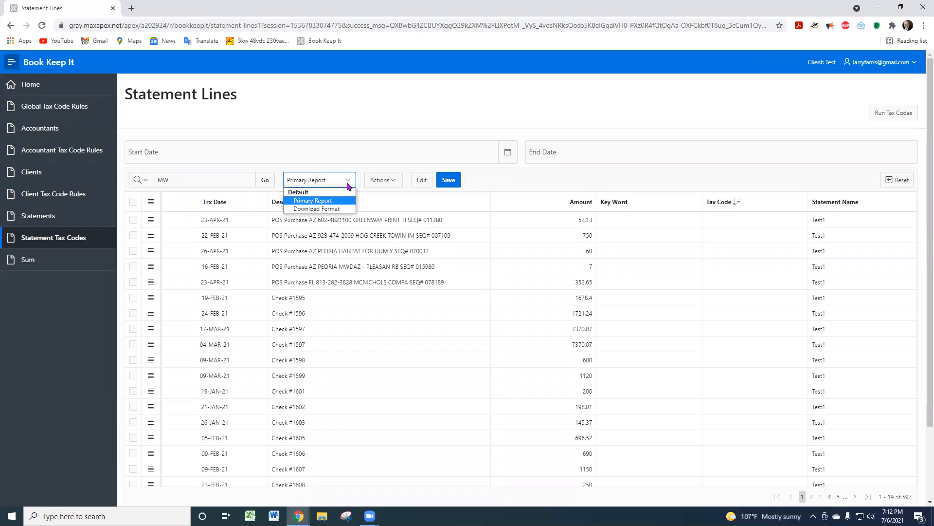
left_click(320, 209)
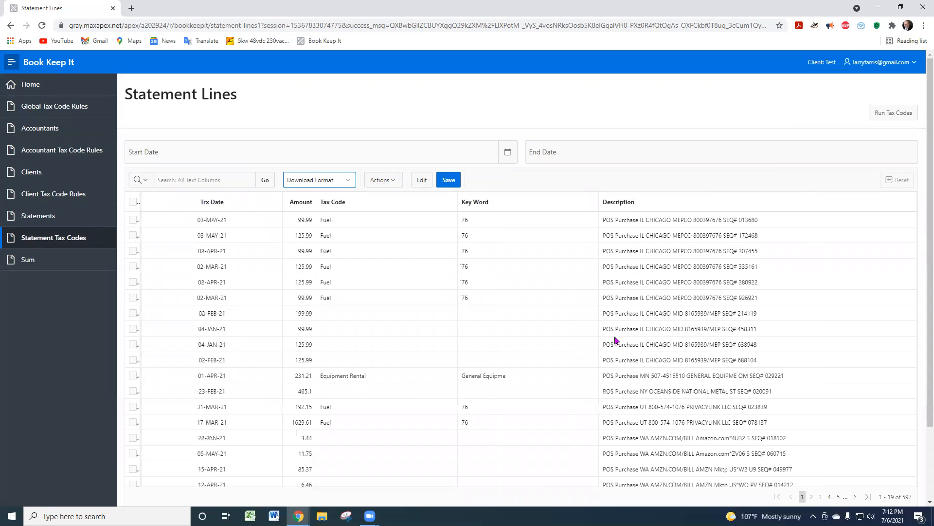
left_click(348, 180)
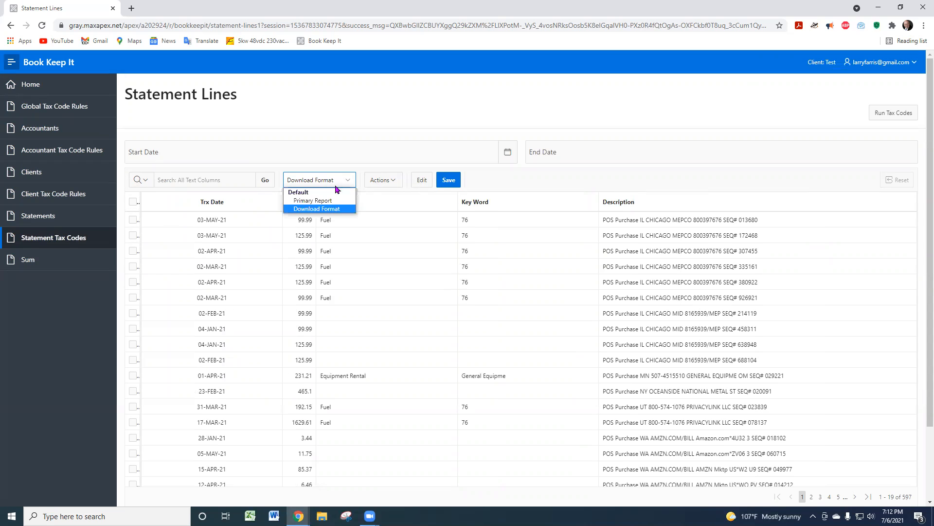
left_click(316, 200)
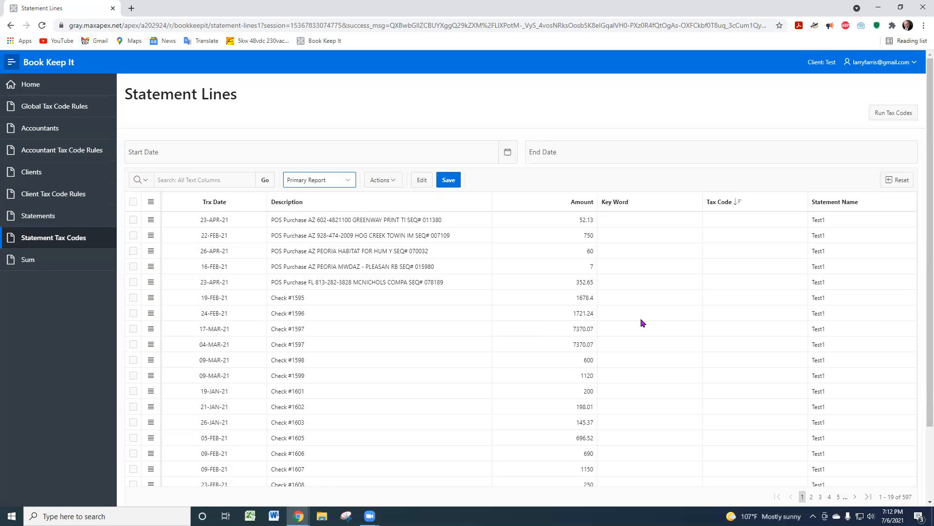
double_click(612, 253)
left_click(453, 252)
left_click(450, 250)
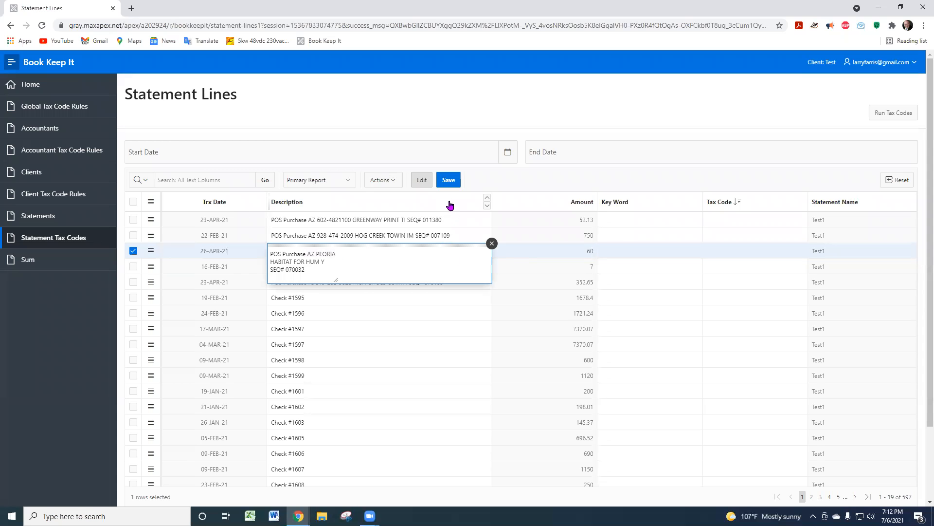
key("Escape")
left_click(421, 184)
key("Escape")
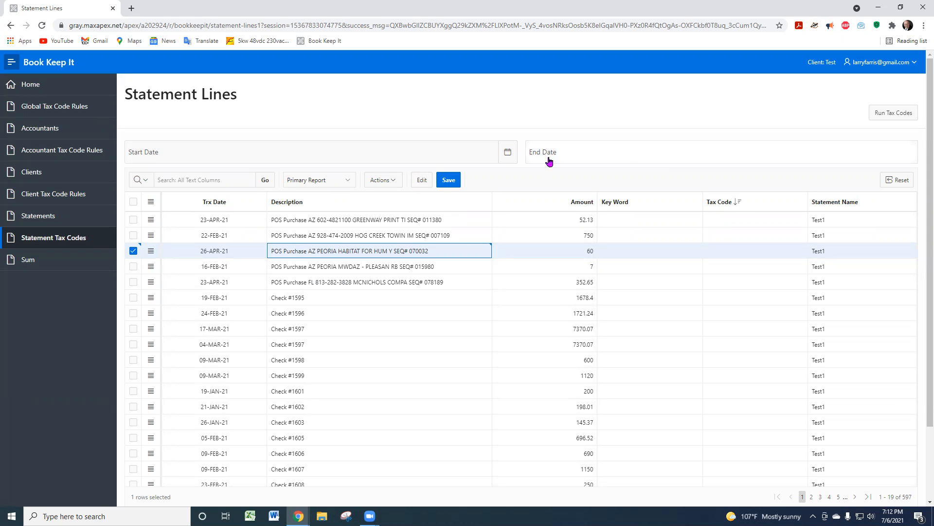
Enter 01-01-21 as the start date for the statement lines.
left_click(399, 156)
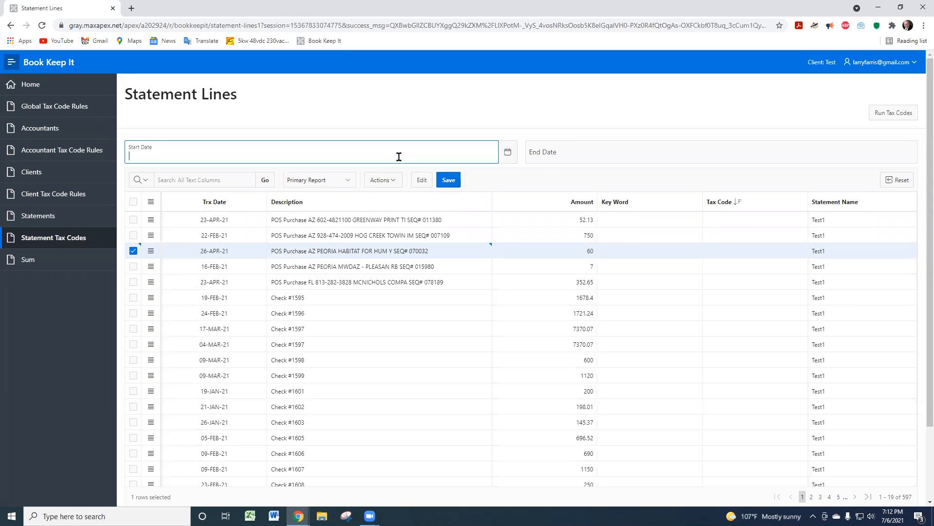
left_click(215, 234)
left_click(161, 149)
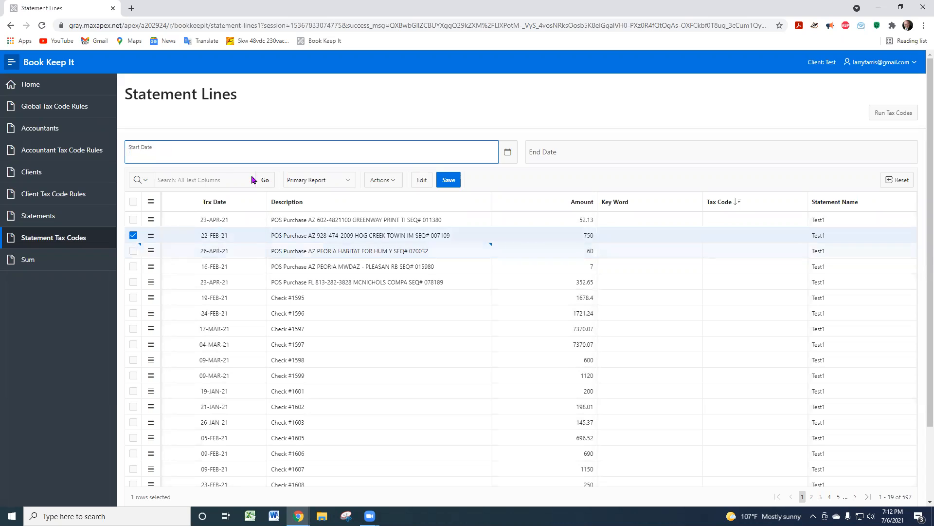
type("01-01-20")
key("BackSpace")
type("1")
Enter 01-02-21 as the end date for the statement lines.
left_click(569, 154)
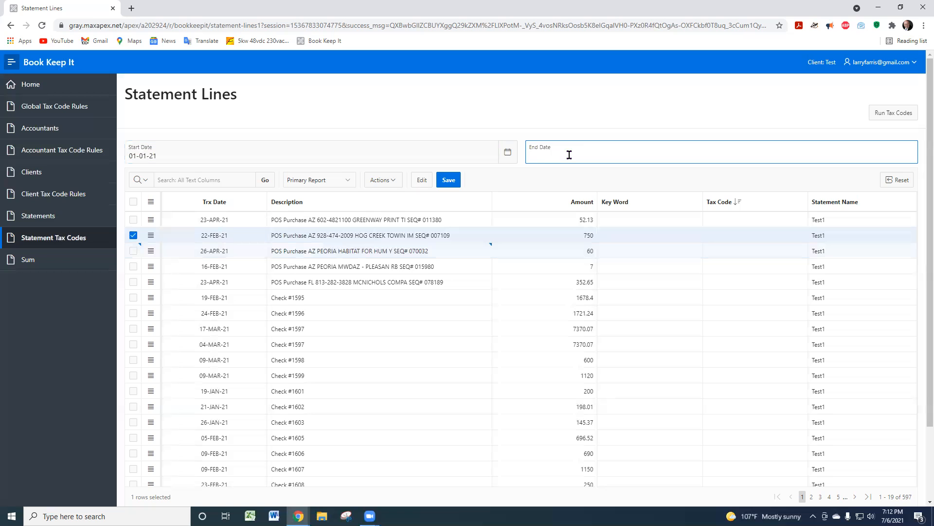
type("010221")
key("BackSpace")
key("BackSpace")
type("0")
key("BackSpace")
type("-02-21")
left_click(534, 185)
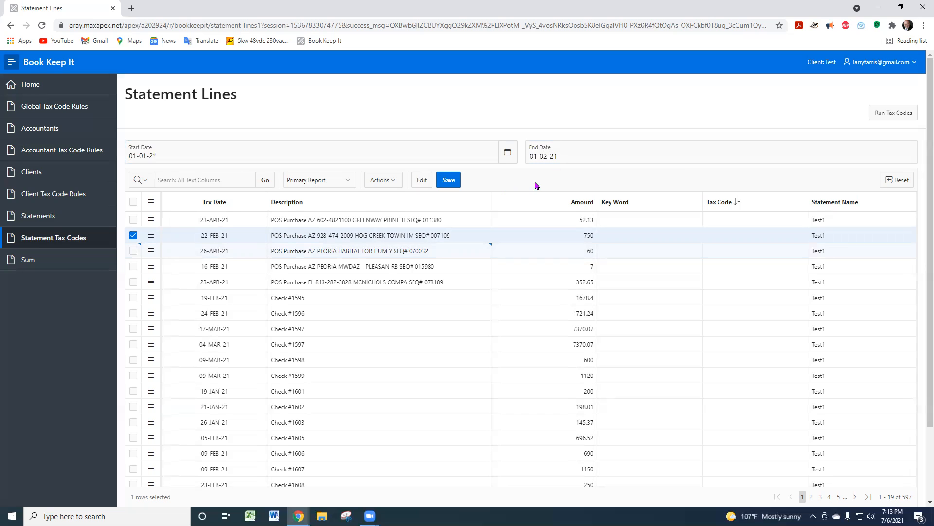
Replace the start date with January 1, 2021, chosen from the calendar.
left_click(208, 185)
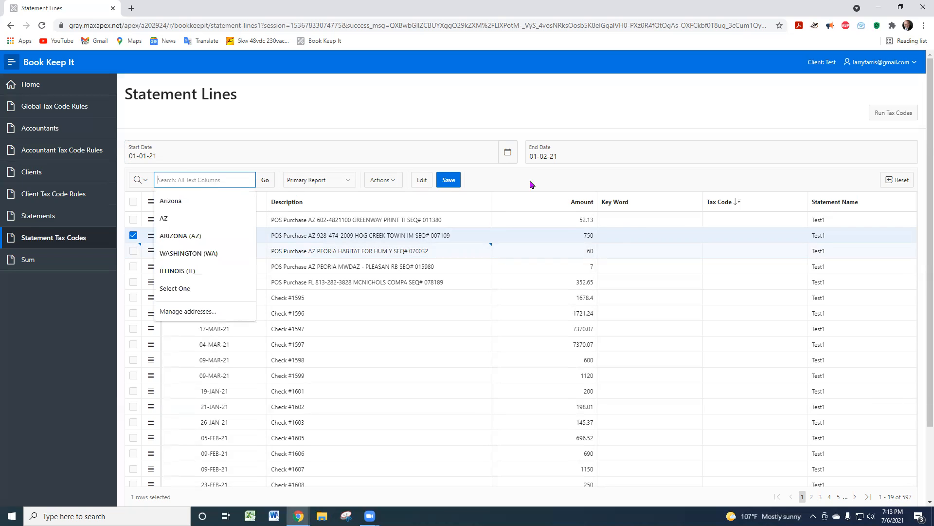
left_click(509, 156)
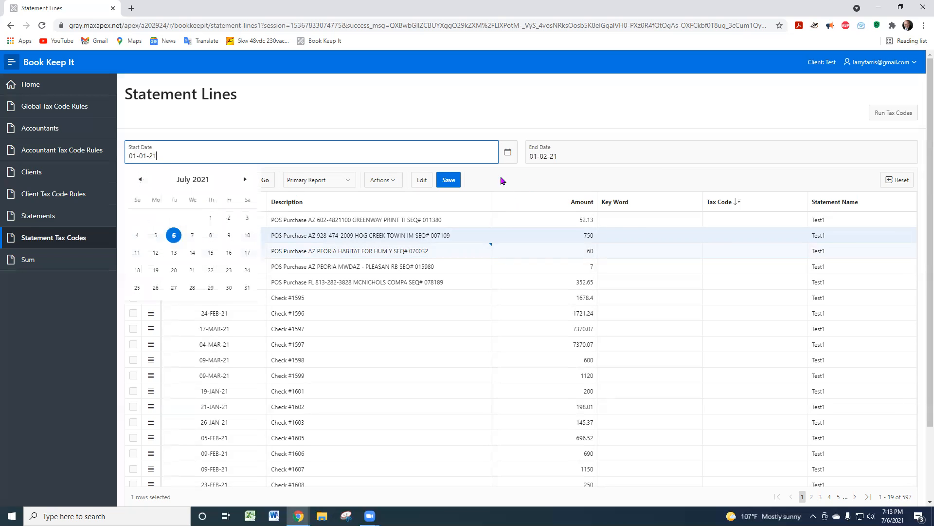
left_click(507, 156)
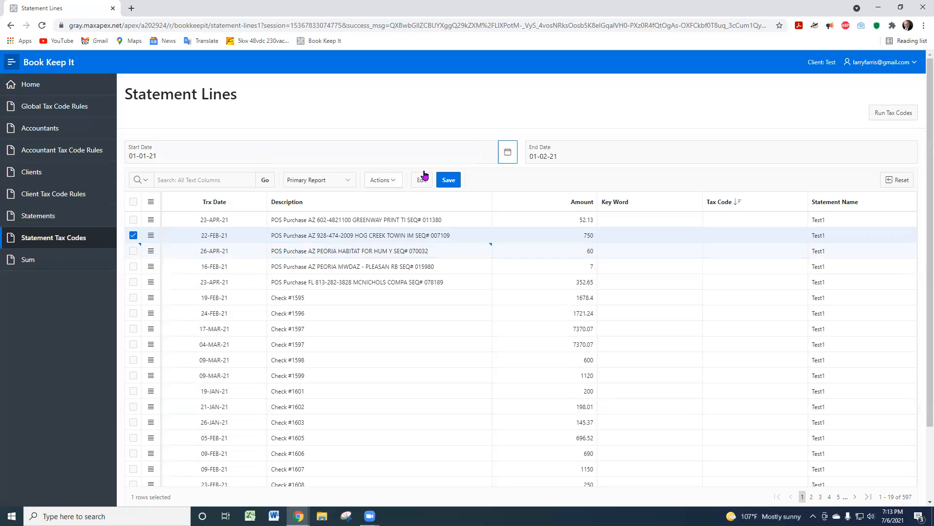
left_click(508, 154)
left_click(137, 181)
left_click(136, 181)
left_click(137, 181)
left_click(137, 181)
left_click(137, 181)
left_click(137, 181)
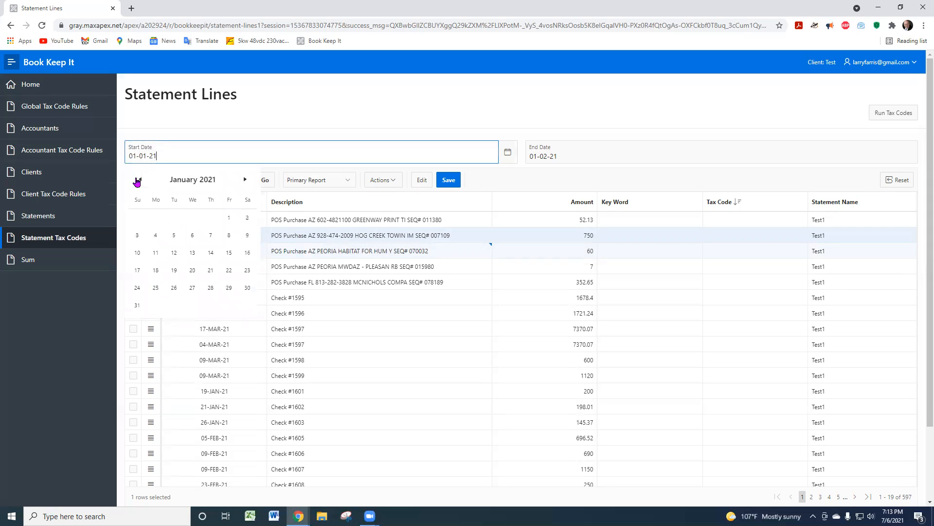
left_click(229, 217)
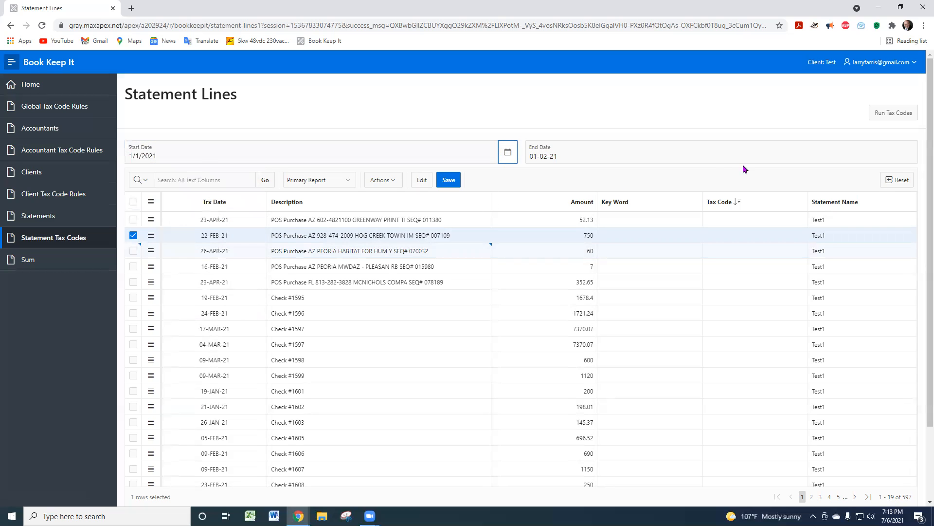
Replace the end date for the statement lines with 01/02/2021.
left_click(719, 151)
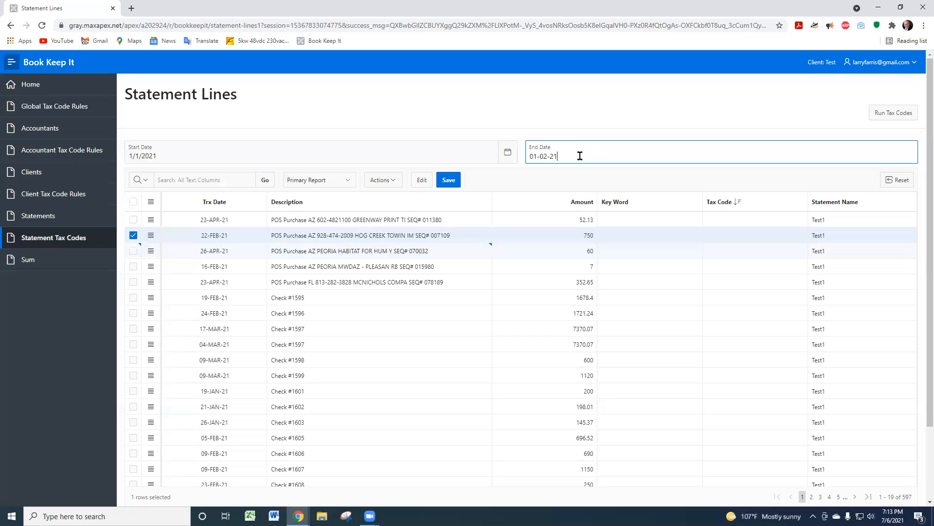
left_click_drag(580, 156, 315, 161)
type("01/02/2021")
left_click(579, 179)
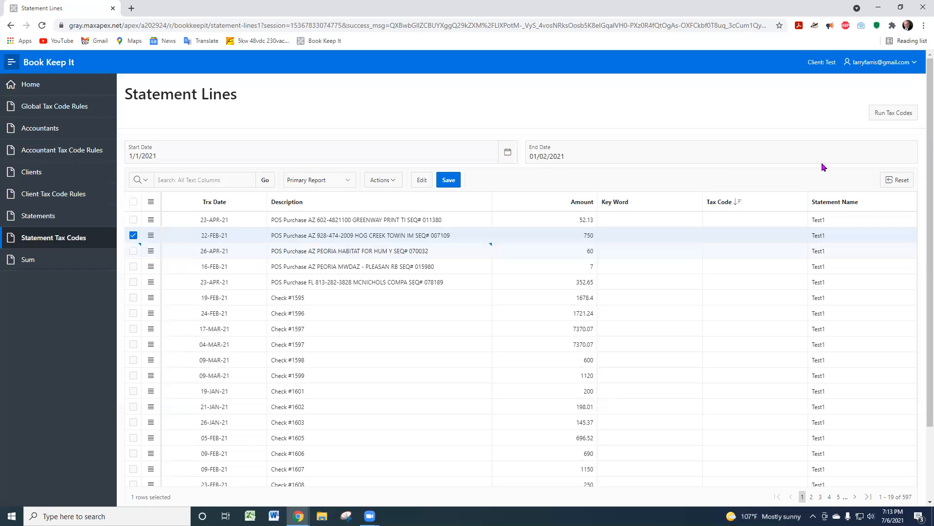
scroll(463, 352, "down", 2)
scroll(463, 355, "up", 2)
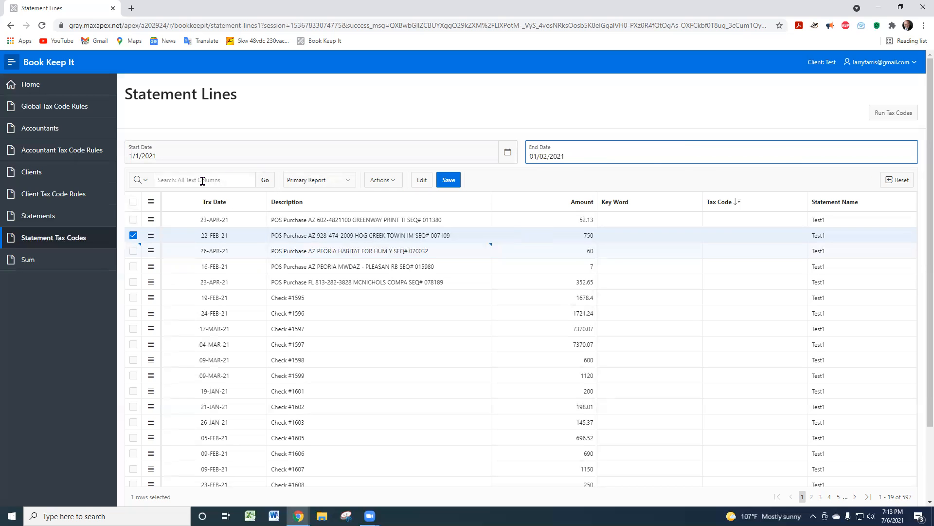
left_click(147, 183)
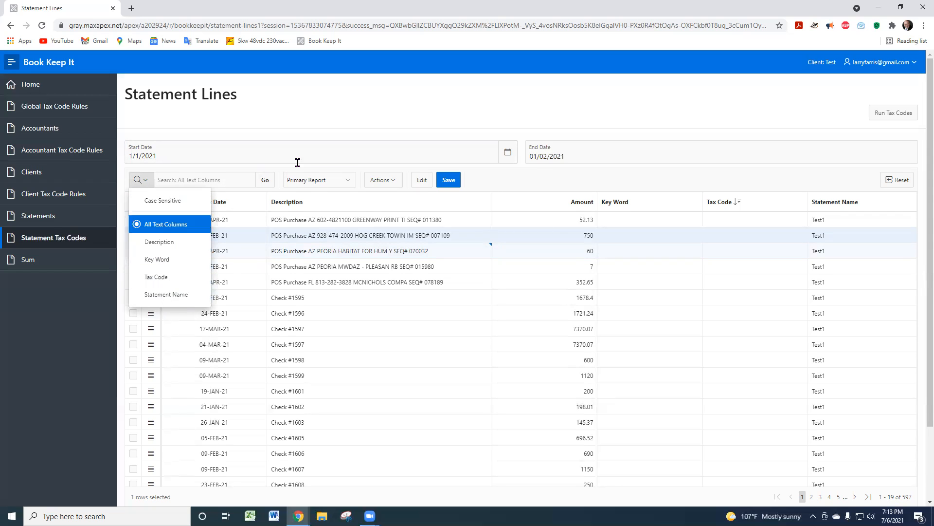
key("Escape")
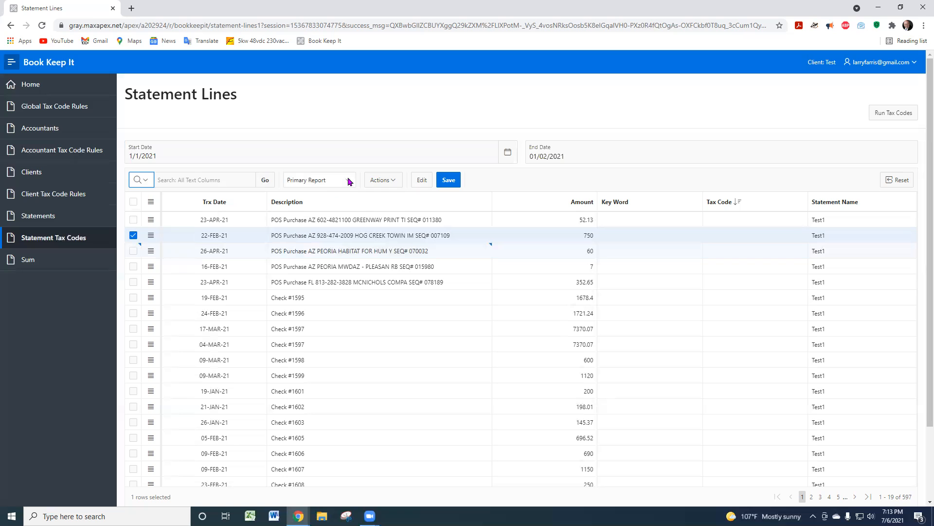
left_click(395, 181)
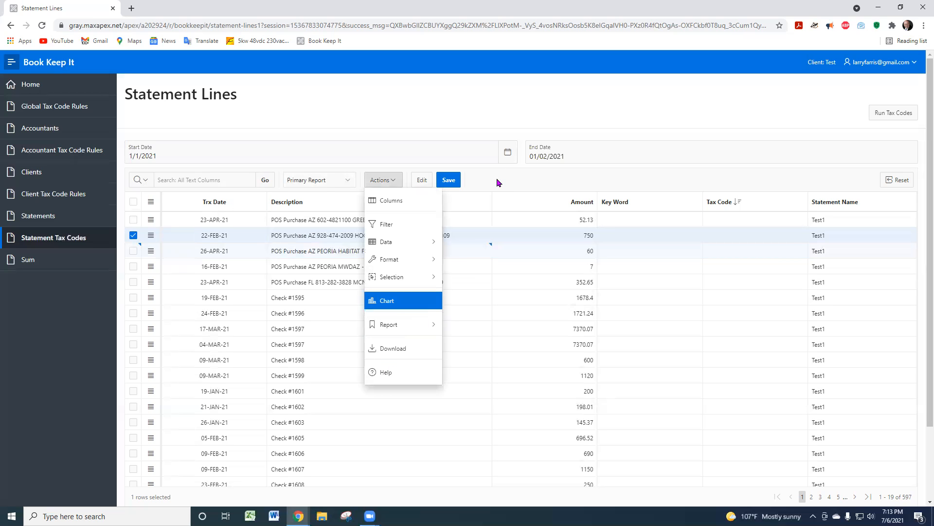
key("Escape")
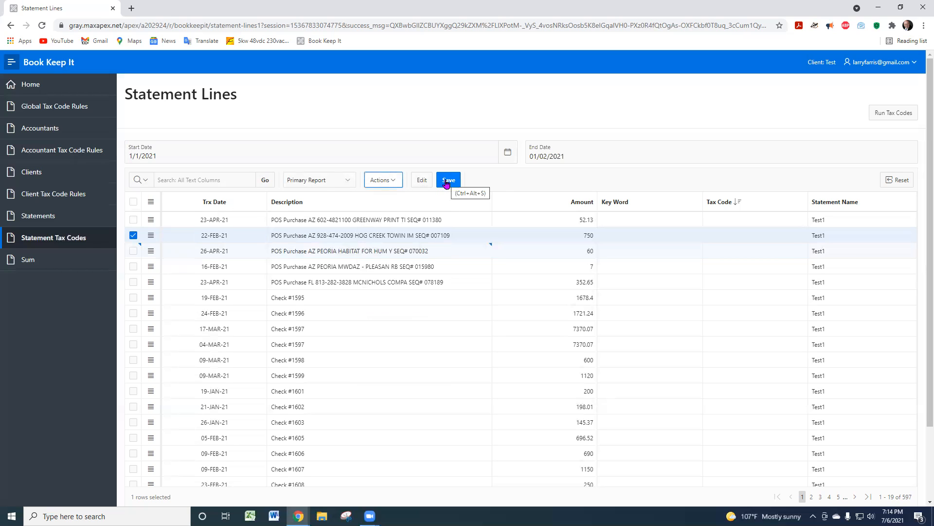
left_click(580, 178)
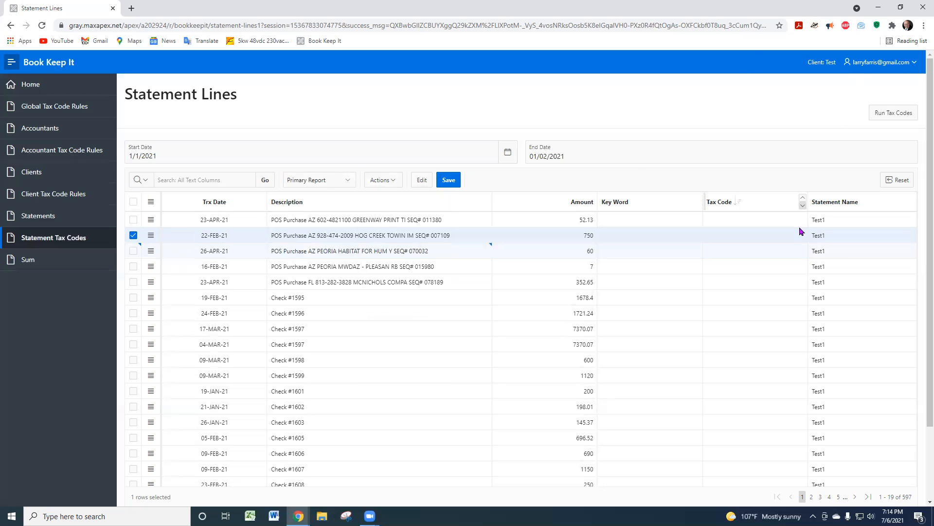
Open the Sum page, leaving the statement lines without saving, and review the amounts by tax code.
left_click(35, 265)
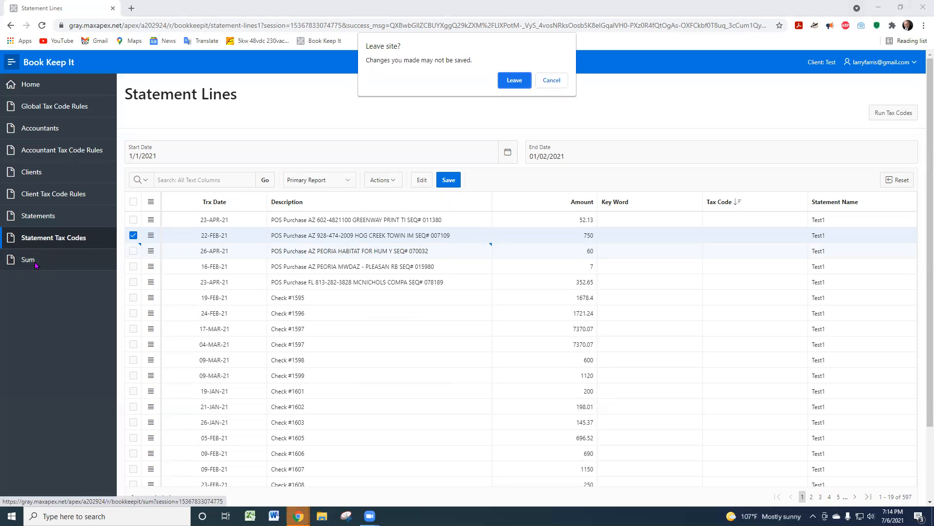
left_click(516, 83)
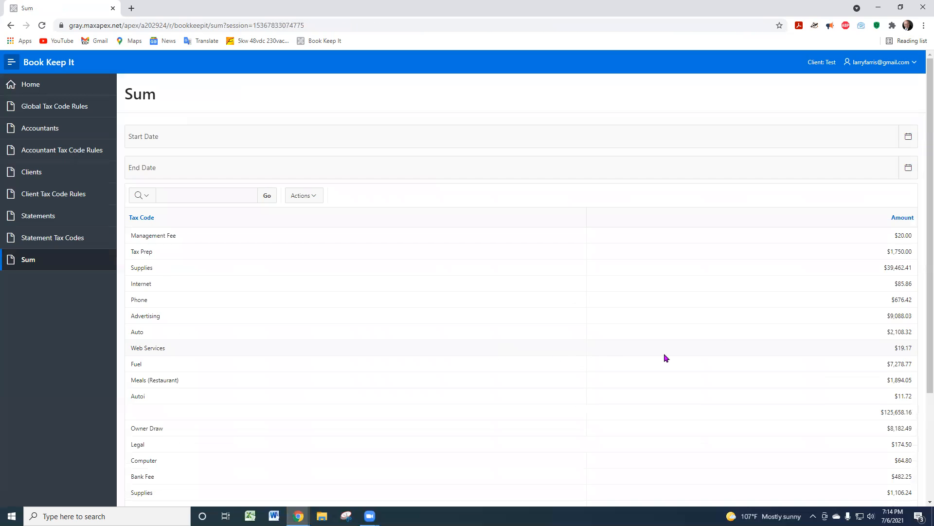
scroll(340, 263, "down", 3)
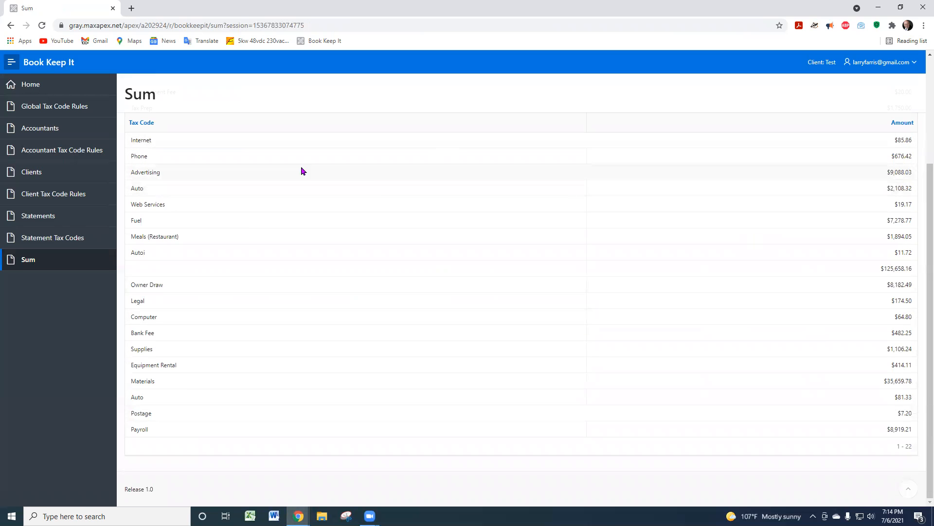
scroll(297, 224, "up", 2)
scroll(294, 217, "up", 1)
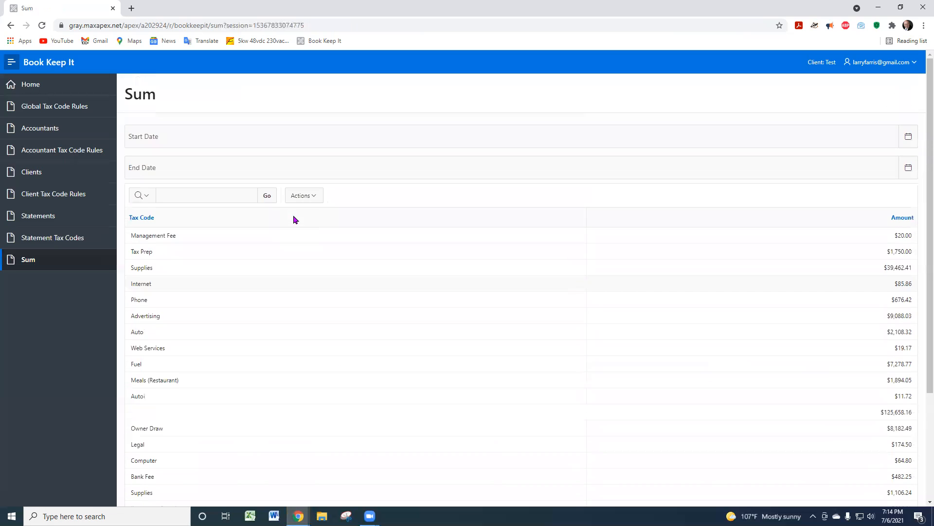
Download the Sum report in Excel format and open the downloaded workbook in Excel.
left_click(309, 198)
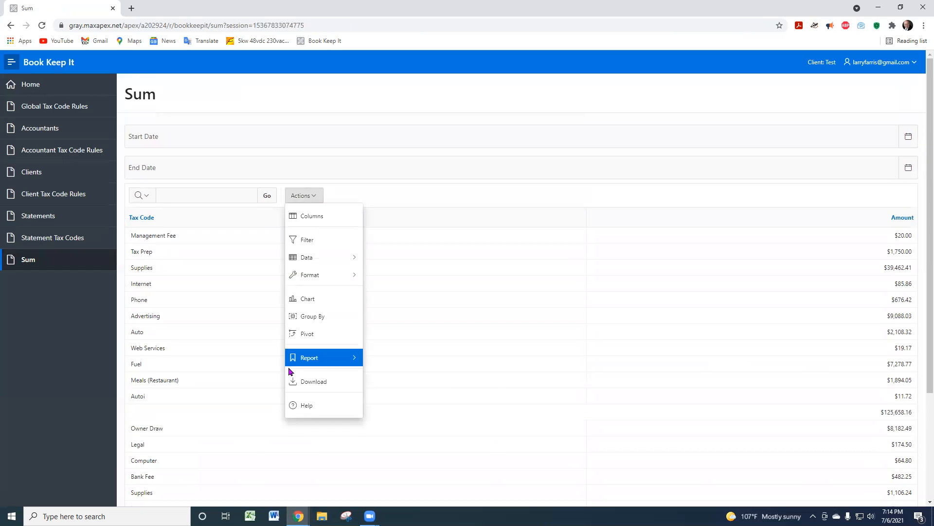
left_click(313, 383)
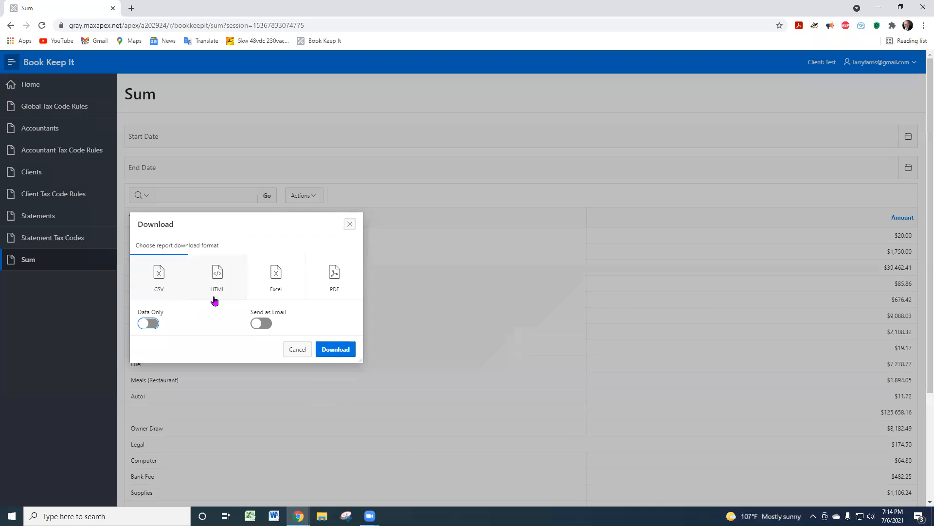
left_click(275, 273)
left_click(334, 354)
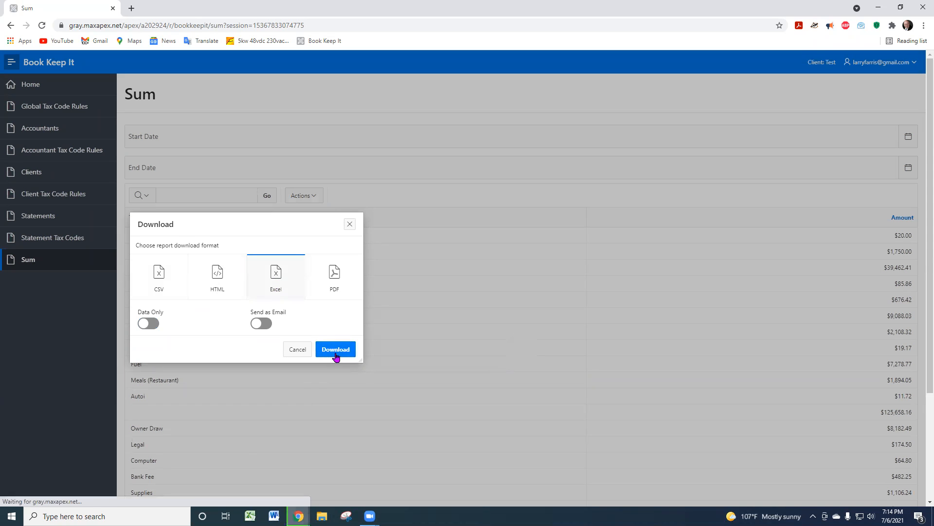
left_click(47, 496)
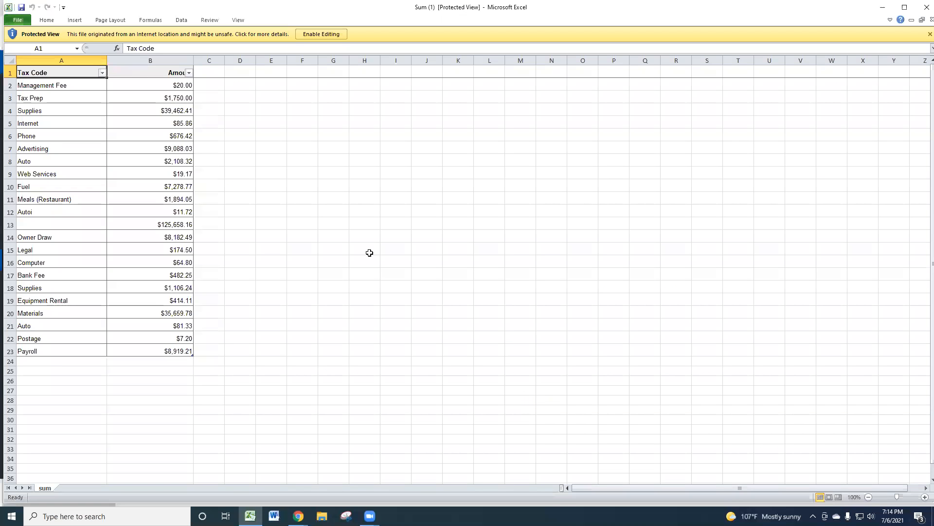
Copy all the tax code and amount rows, A2:B23, without the header row.
left_click(265, 190)
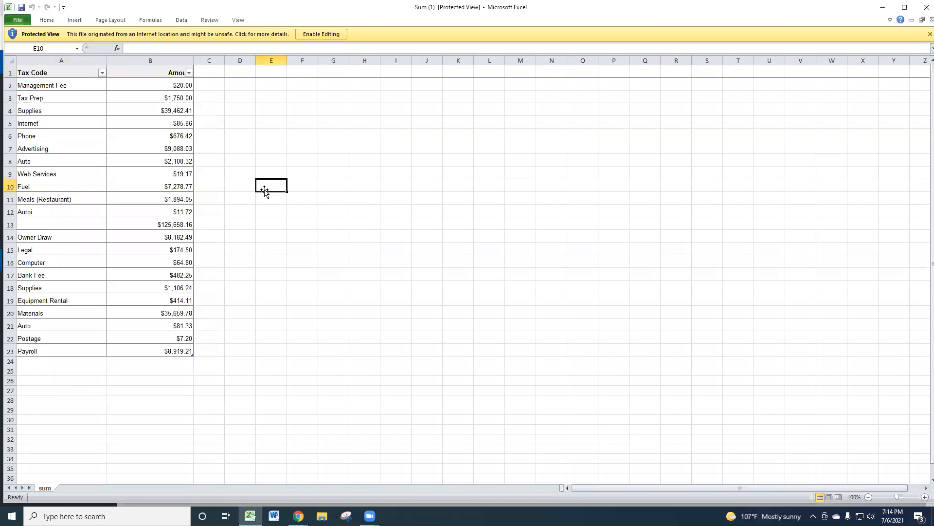
left_click_drag(39, 86, 168, 351)
key("ctrl+c")
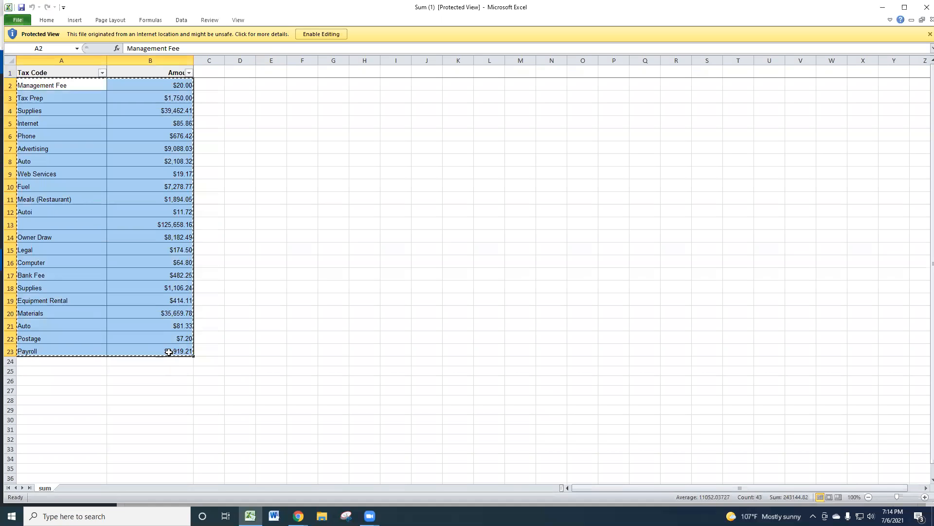
Enable editing of the downloaded Sum workbook and create a new blank workbook.
left_click(246, 248)
left_click(321, 34)
key("ctrl+n")
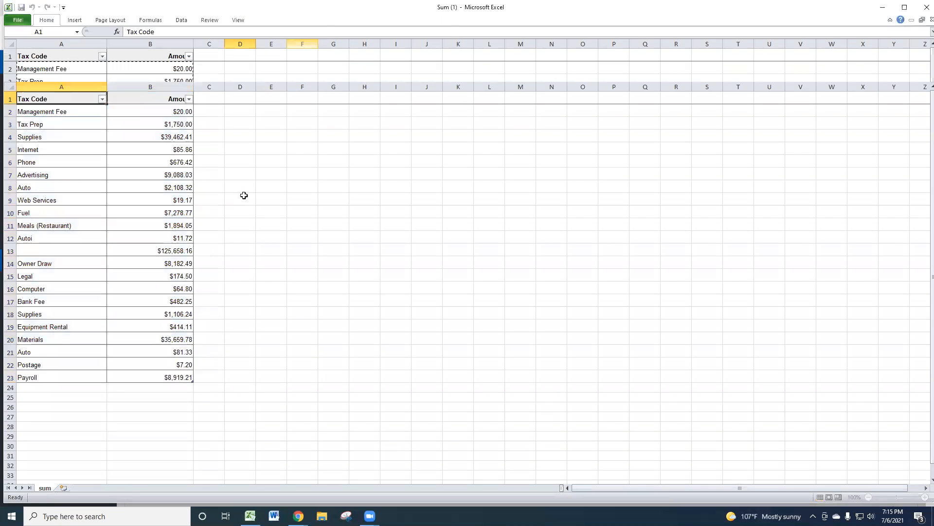
Paste the copied tax codes and amounts as text starting at cell D10, and widen the pasted columns.
right_click(96, 120)
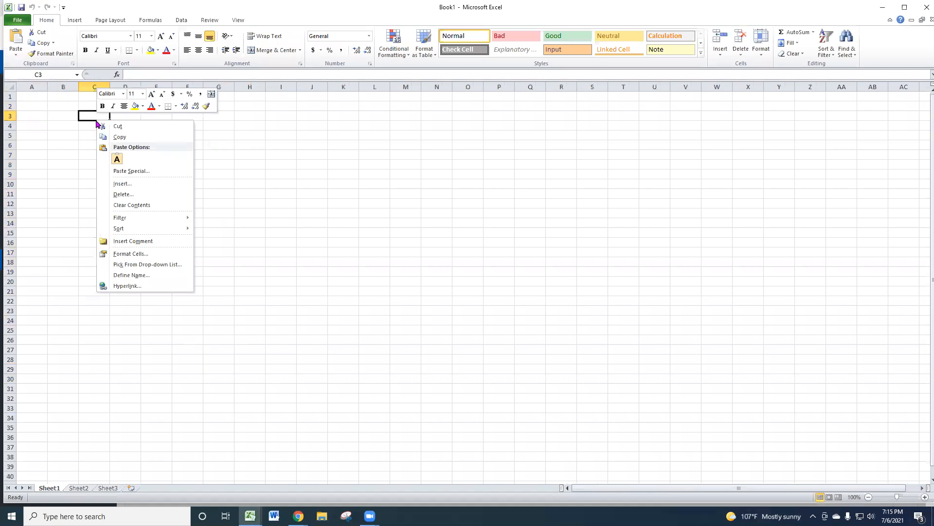
left_click(286, 325)
right_click(124, 188)
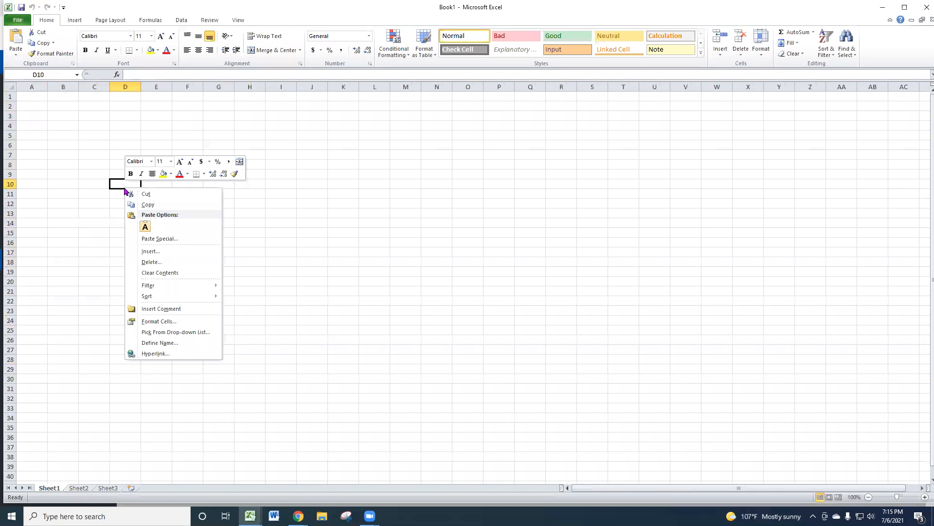
left_click(144, 225)
left_click(188, 233)
left_click_drag(140, 91, 201, 91)
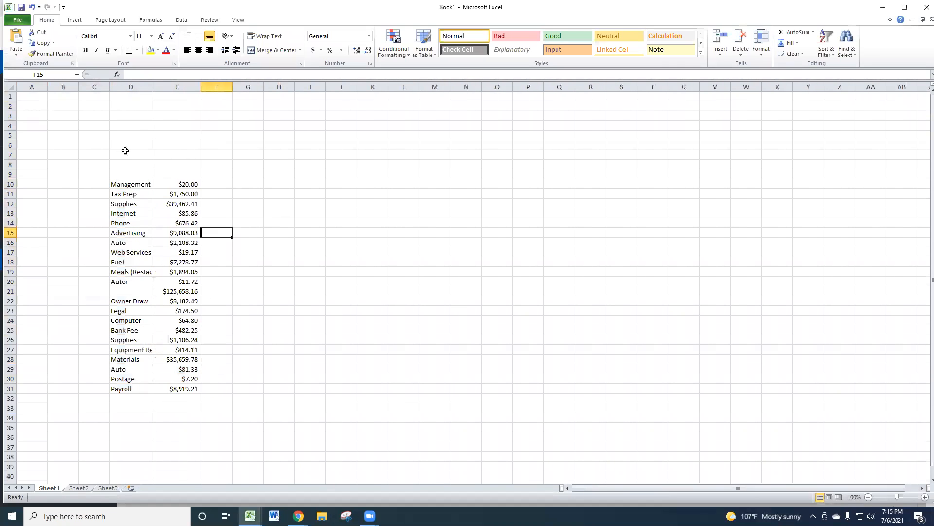
Enter the label Income in cell D5 and the amount 35000 beside it in E5.
left_click(125, 138)
type("Income")
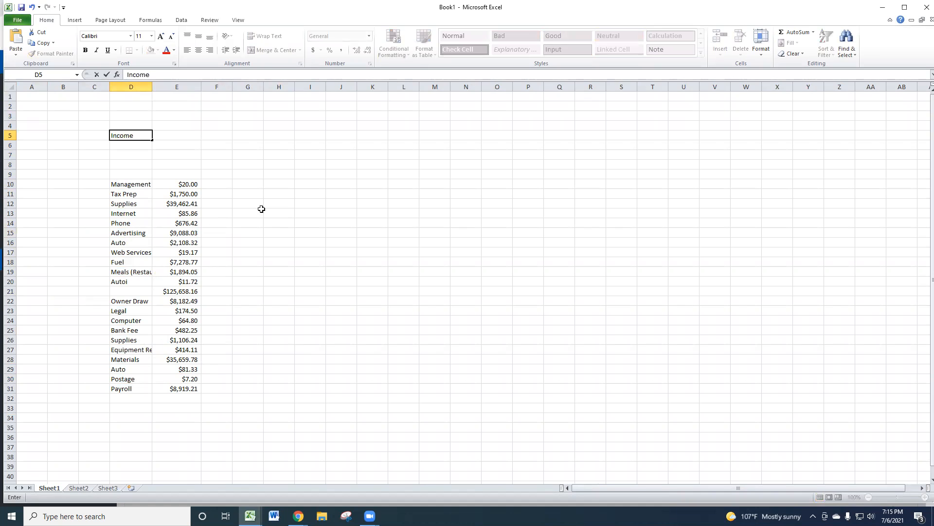
key("Tab")
type("35000")
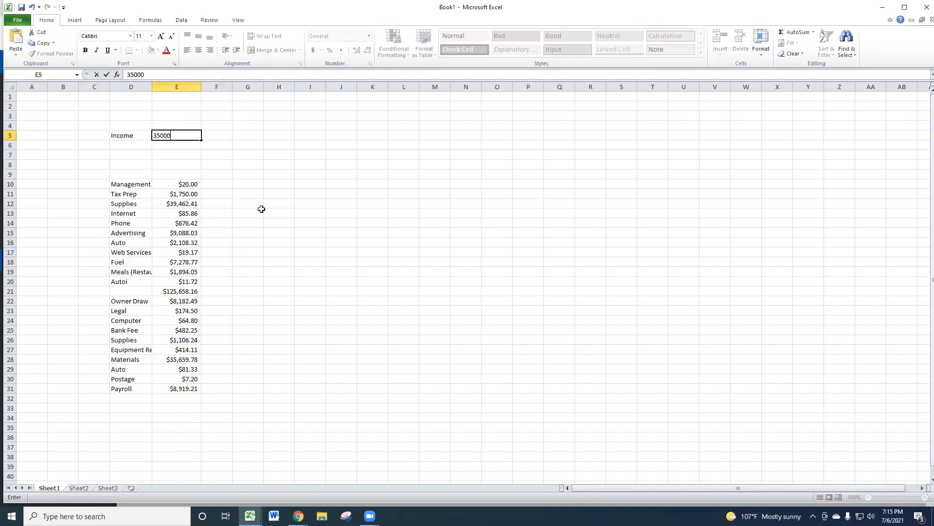
key("Return")
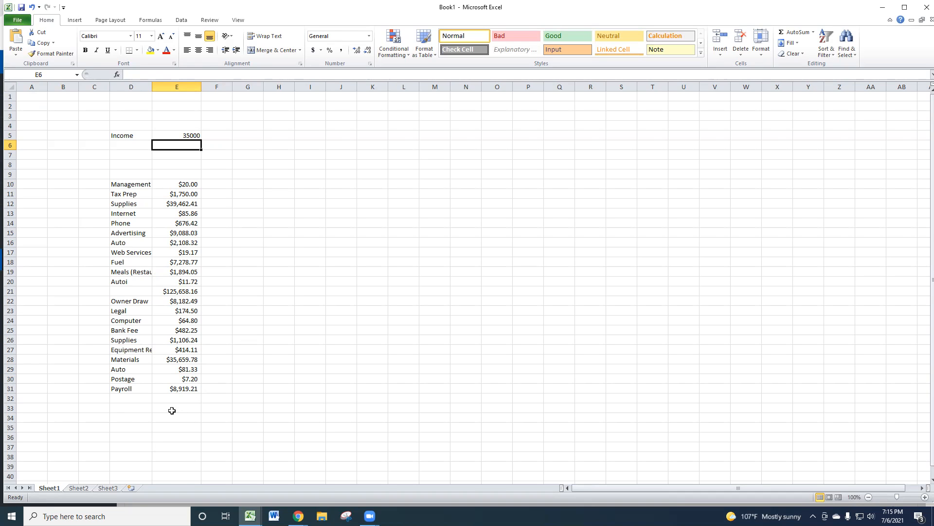
Enter the label Sum in cell D33, below the pasted tax codes.
left_click(122, 411)
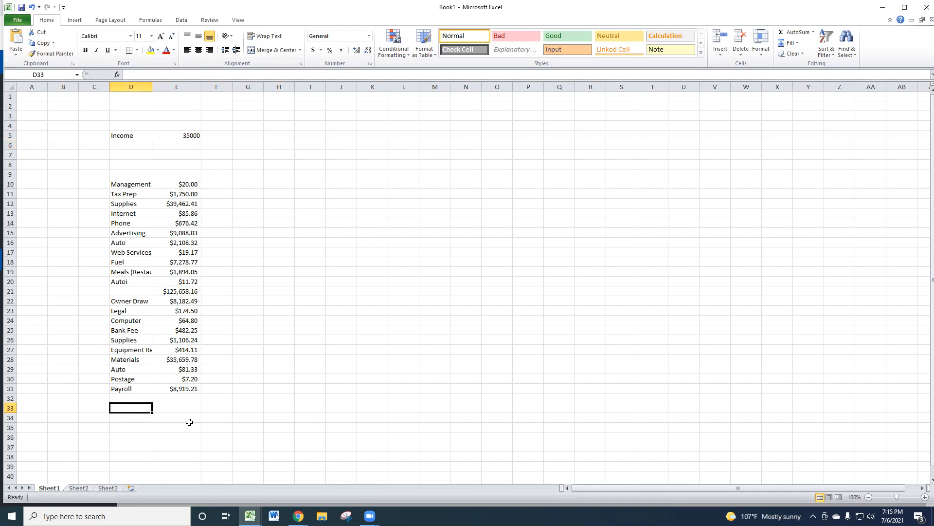
type("Sum")
key("Tab")
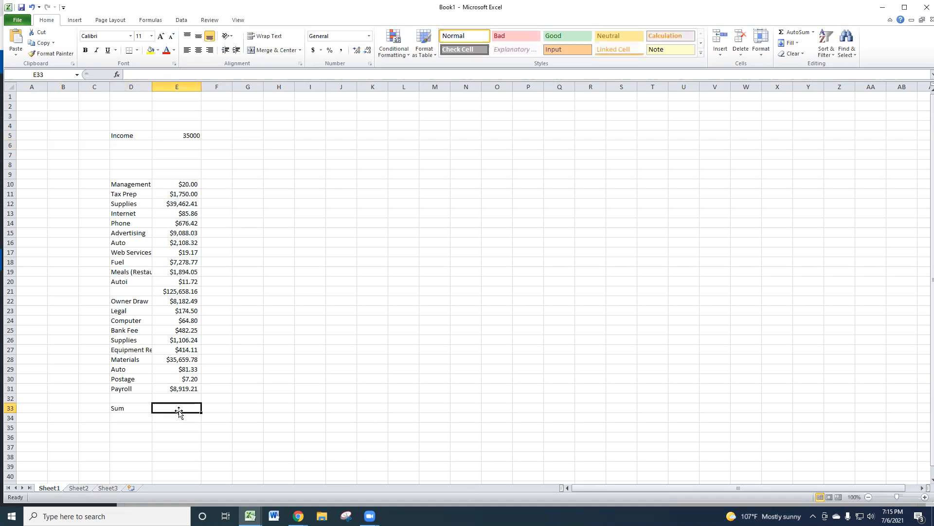
Total the tax code amounts in cell E33 with the formula =SUM(E10:E31).
type("sum")
key("BackSpace")
key("BackSpace")
key("BackSpace")
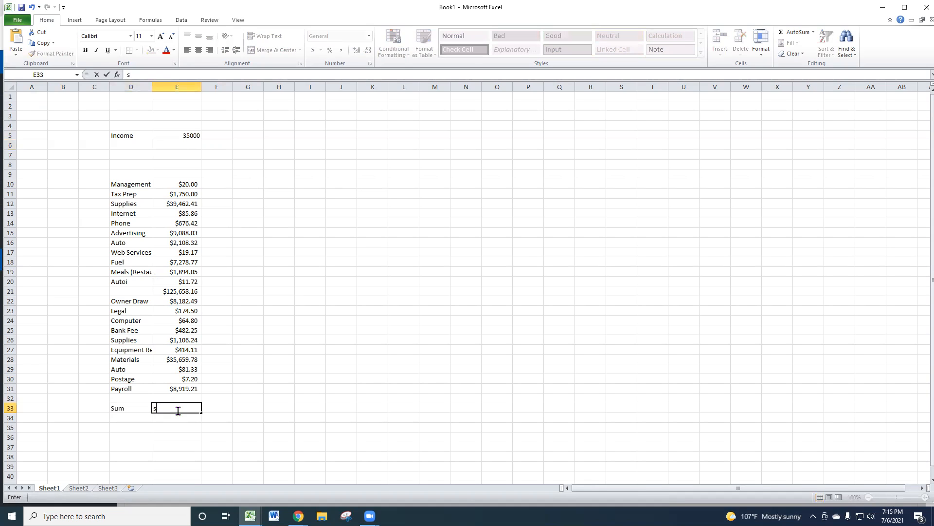
type("=su")
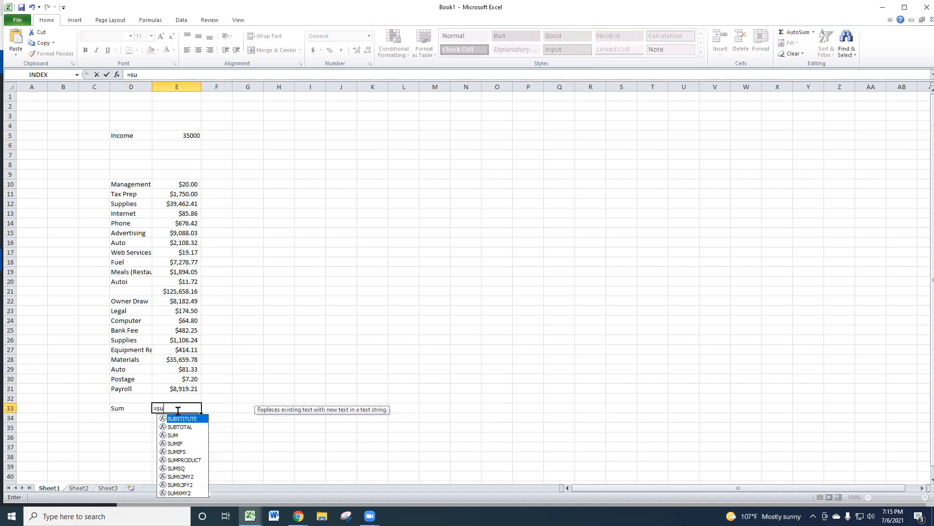
type("m)")
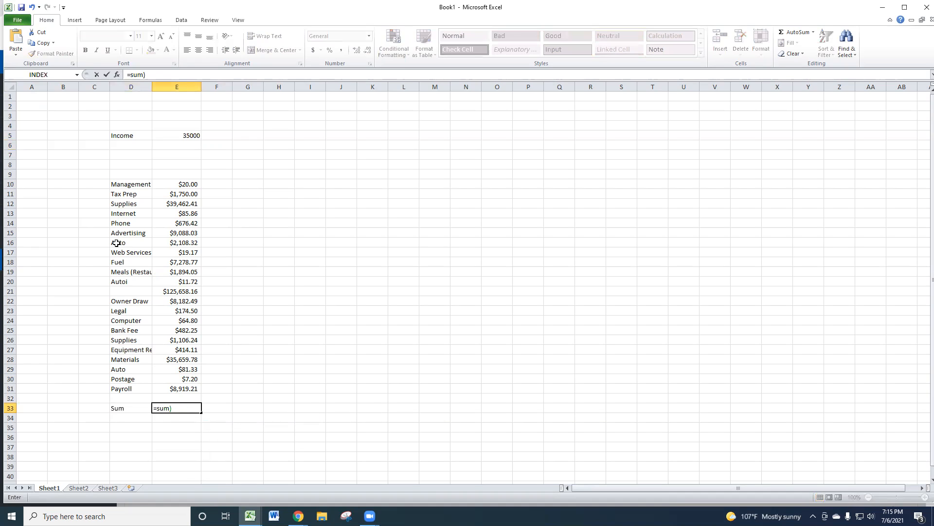
key("BackSpace")
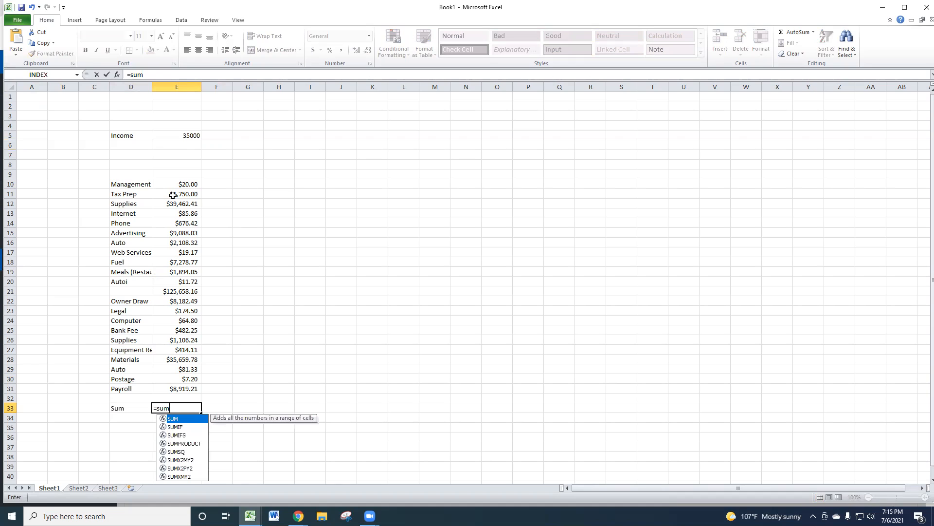
type("(")
left_click_drag(175, 184, 179, 390)
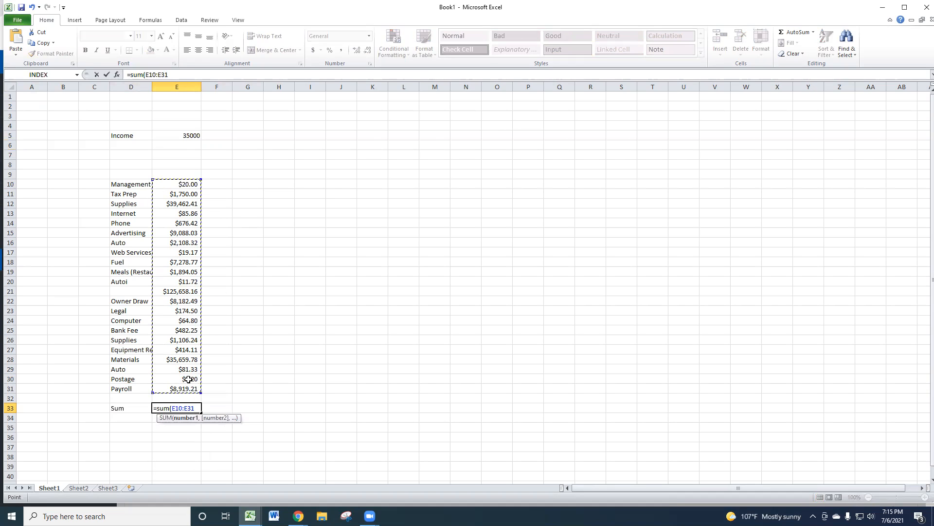
left_click(176, 76)
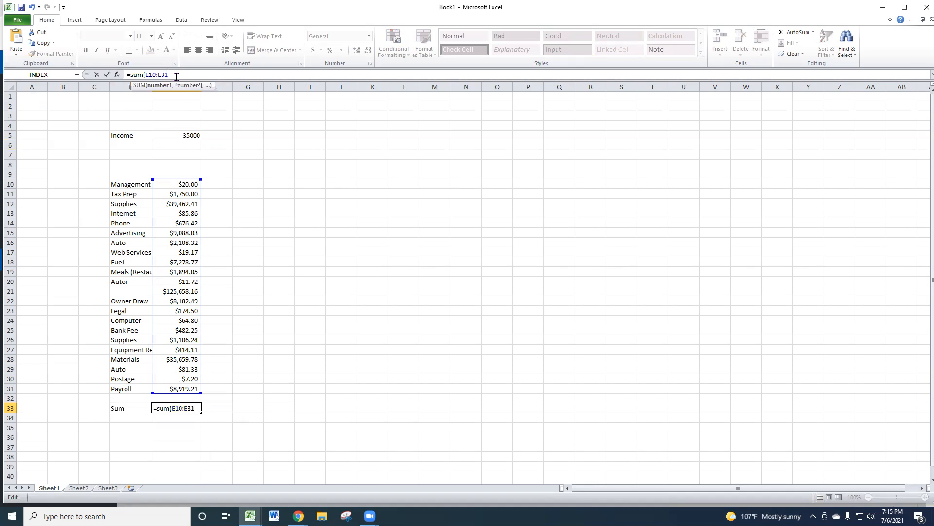
key("Return")
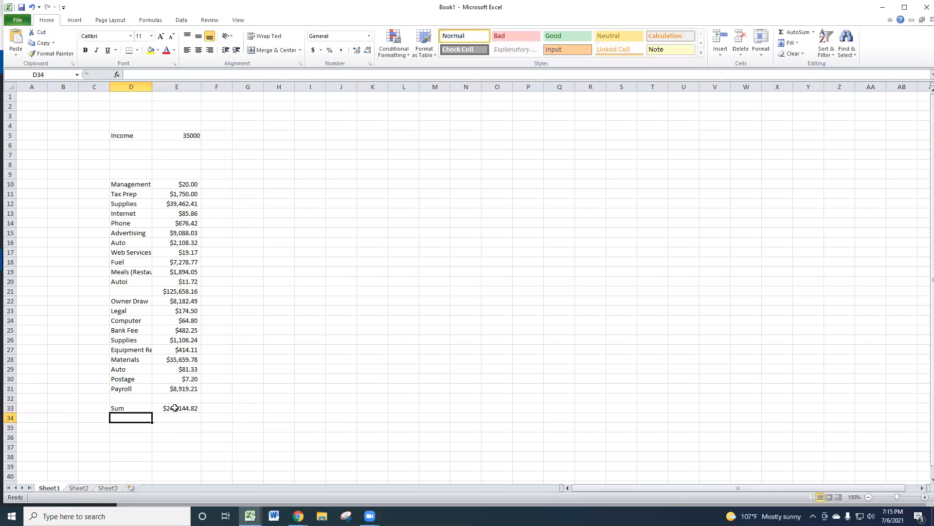
Enter the label Net in cell D35 and subtract the expense sum from the income in E35 with the formula +E5-E33.
left_click(120, 429)
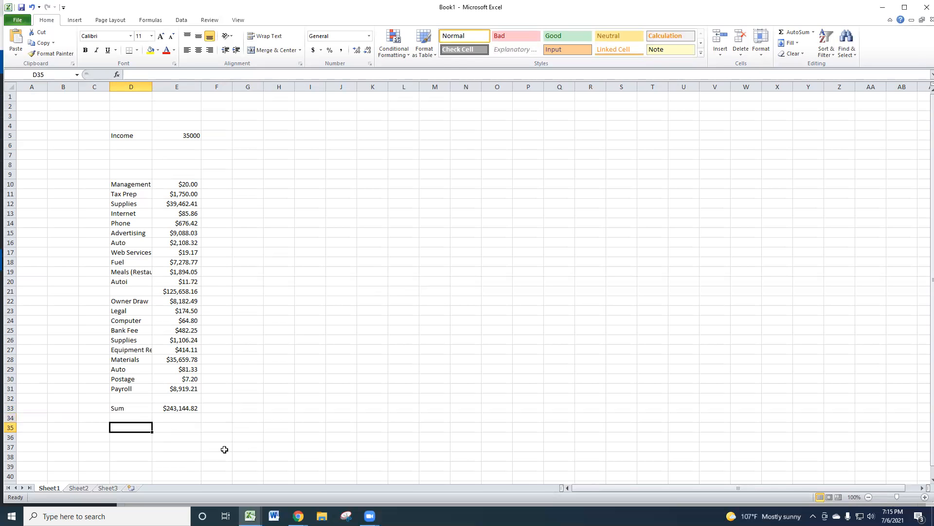
type("Net")
key("Tab")
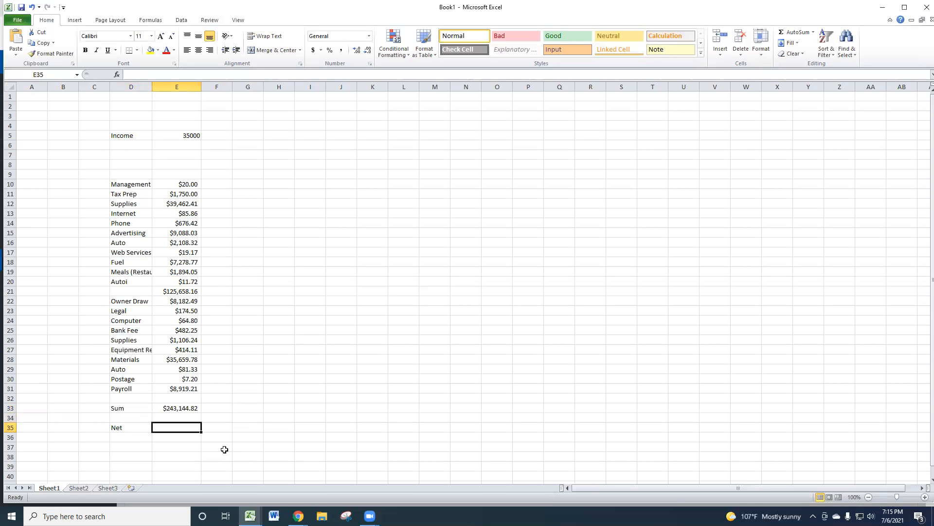
type("+")
left_click(187, 135)
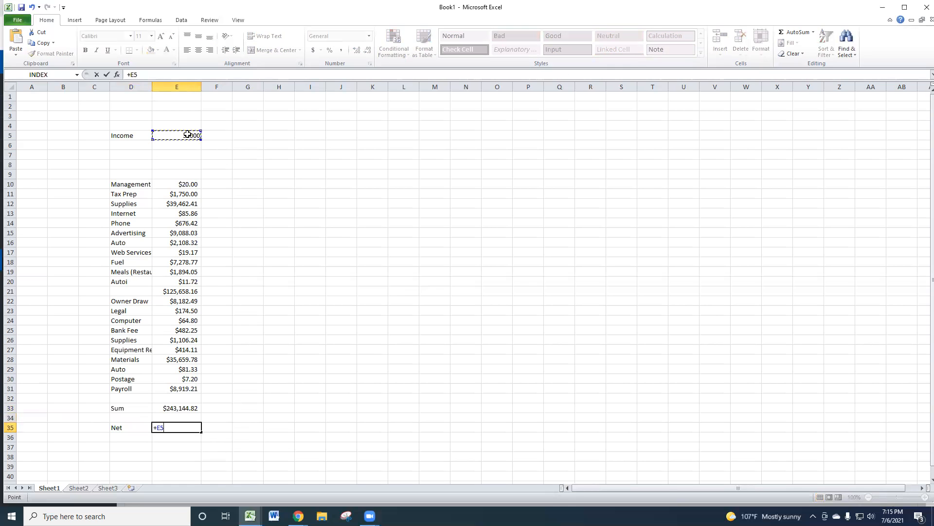
type("-")
left_click(159, 408)
key("Return")
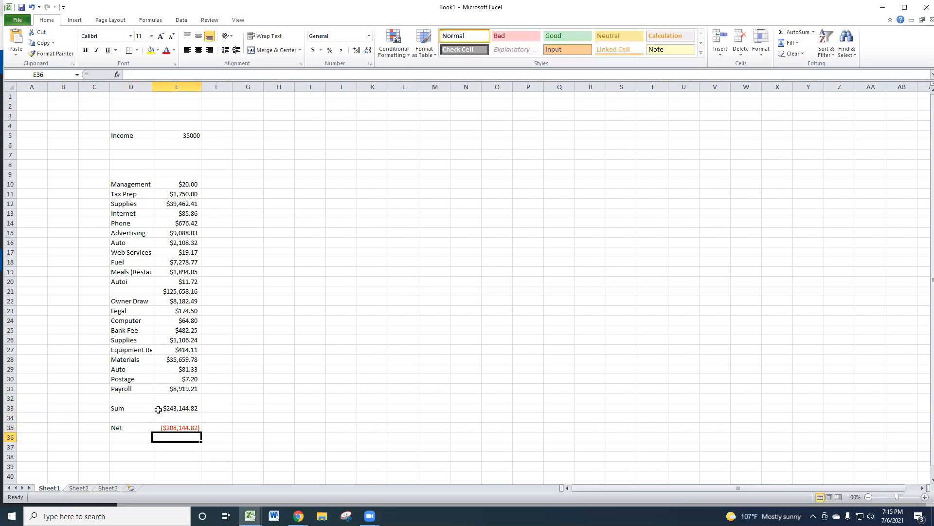
left_click(269, 415)
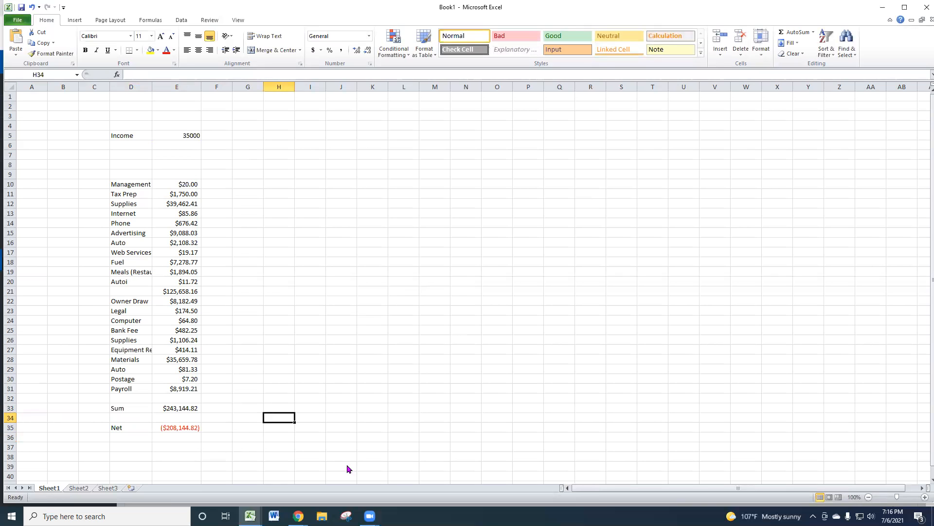
Switch back to Book Keep It in Chrome, dismiss the report download dialog and open the Statement Tax Codes page.
mouse_move(369, 516)
left_click(883, 7)
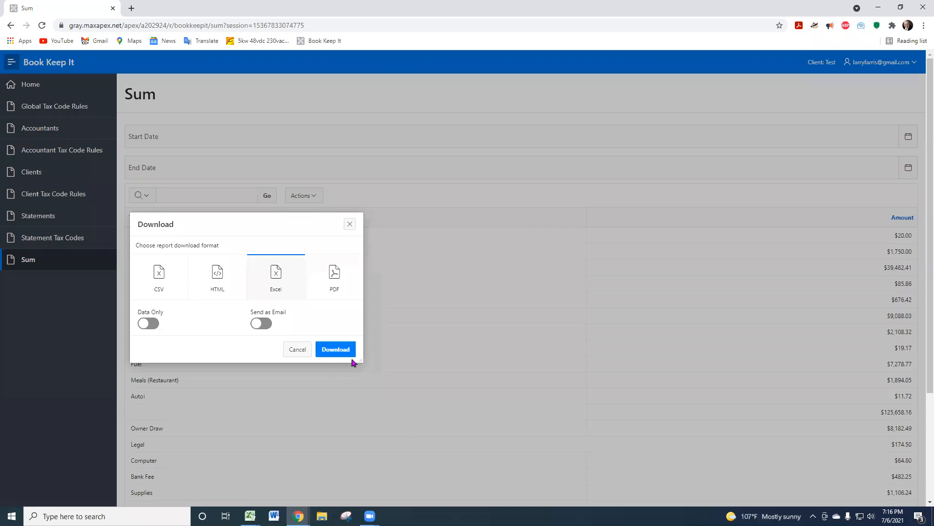
left_click(297, 349)
left_click(31, 235)
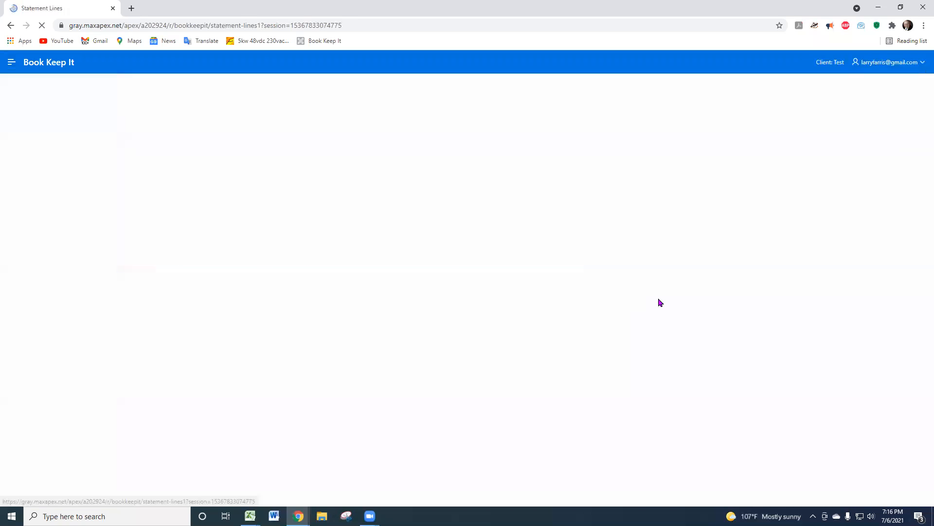